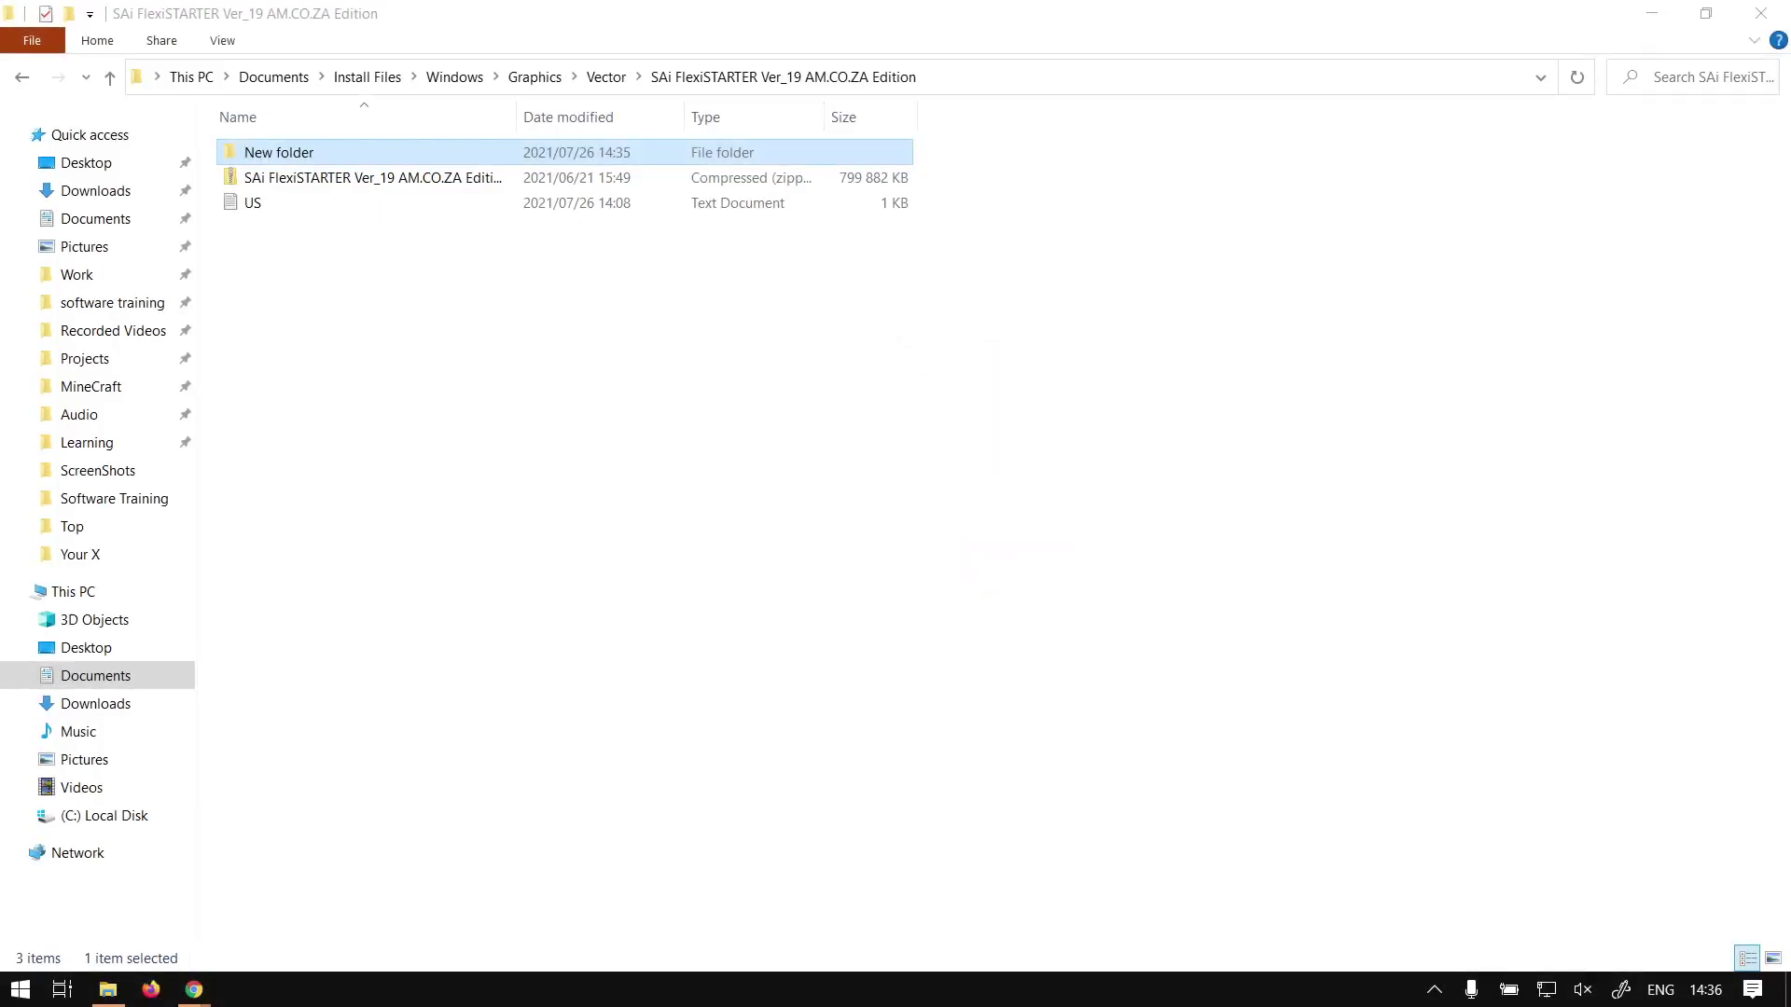
Delete the empty New folder from the directory.
left_click(283, 152)
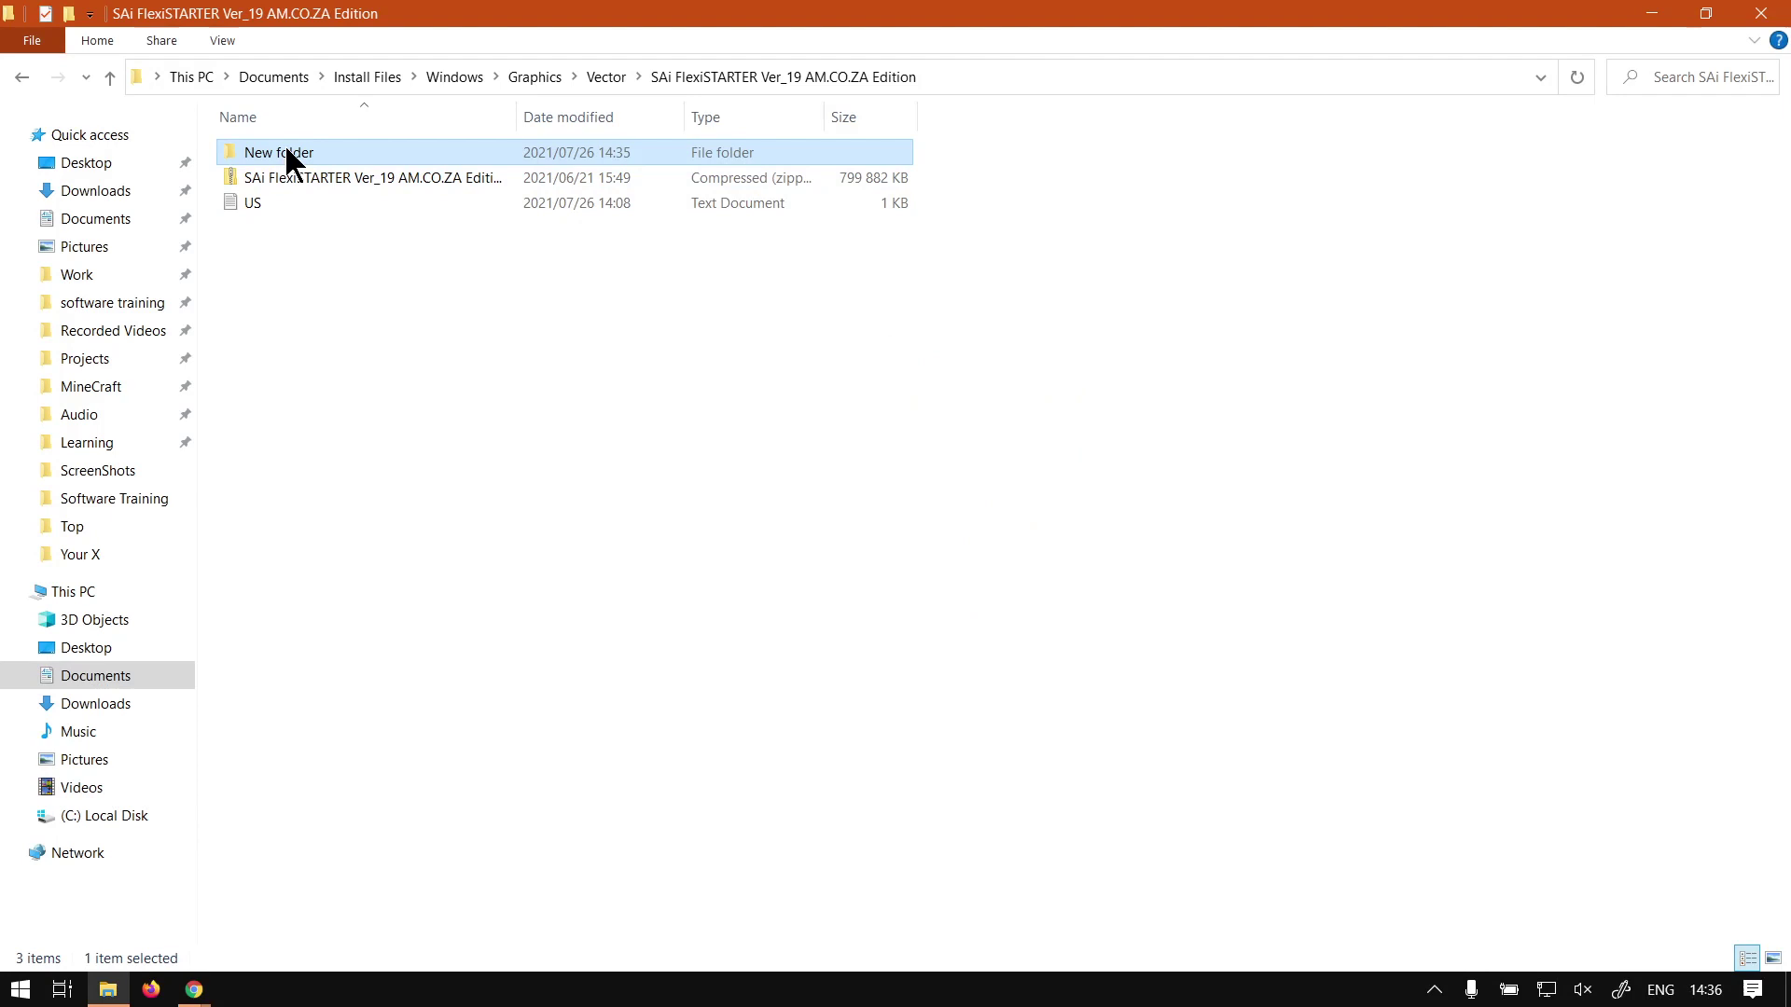
key("BackSpace")
left_click(214, 170)
left_click(226, 151)
key("Delete")
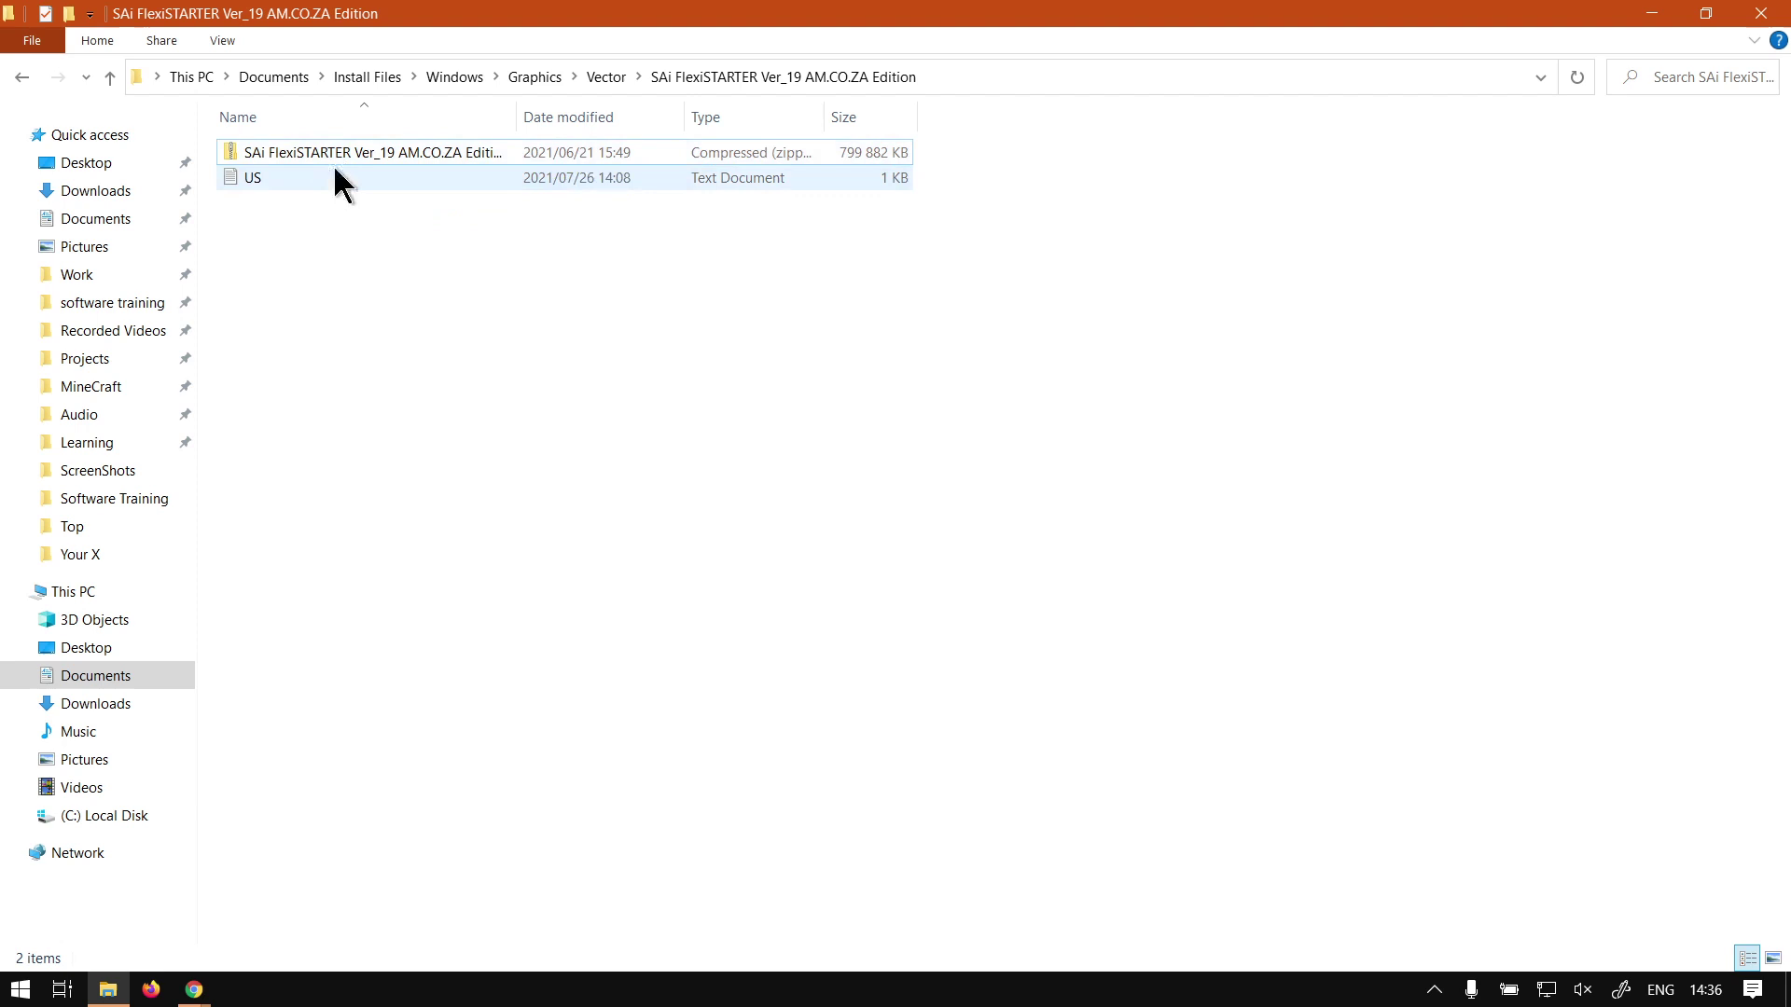
Show the remaining zip and text document as extra large icons.
left_click(224, 41)
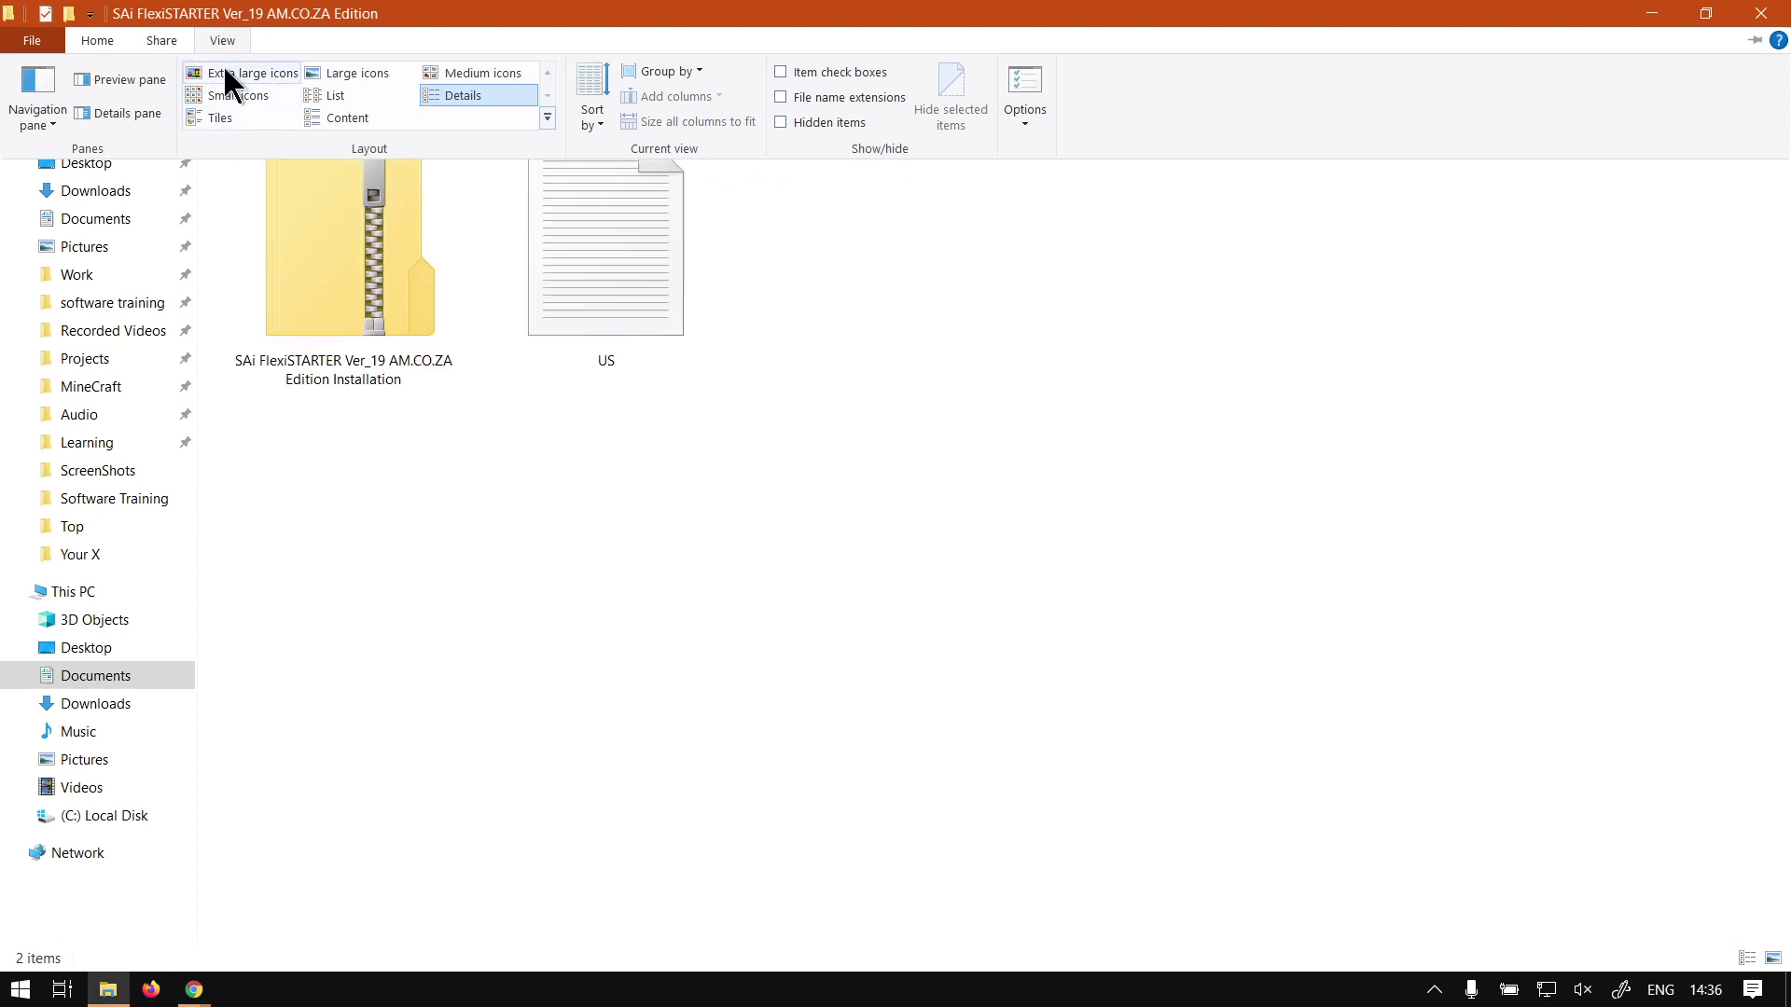
left_click(226, 72)
left_click(303, 196)
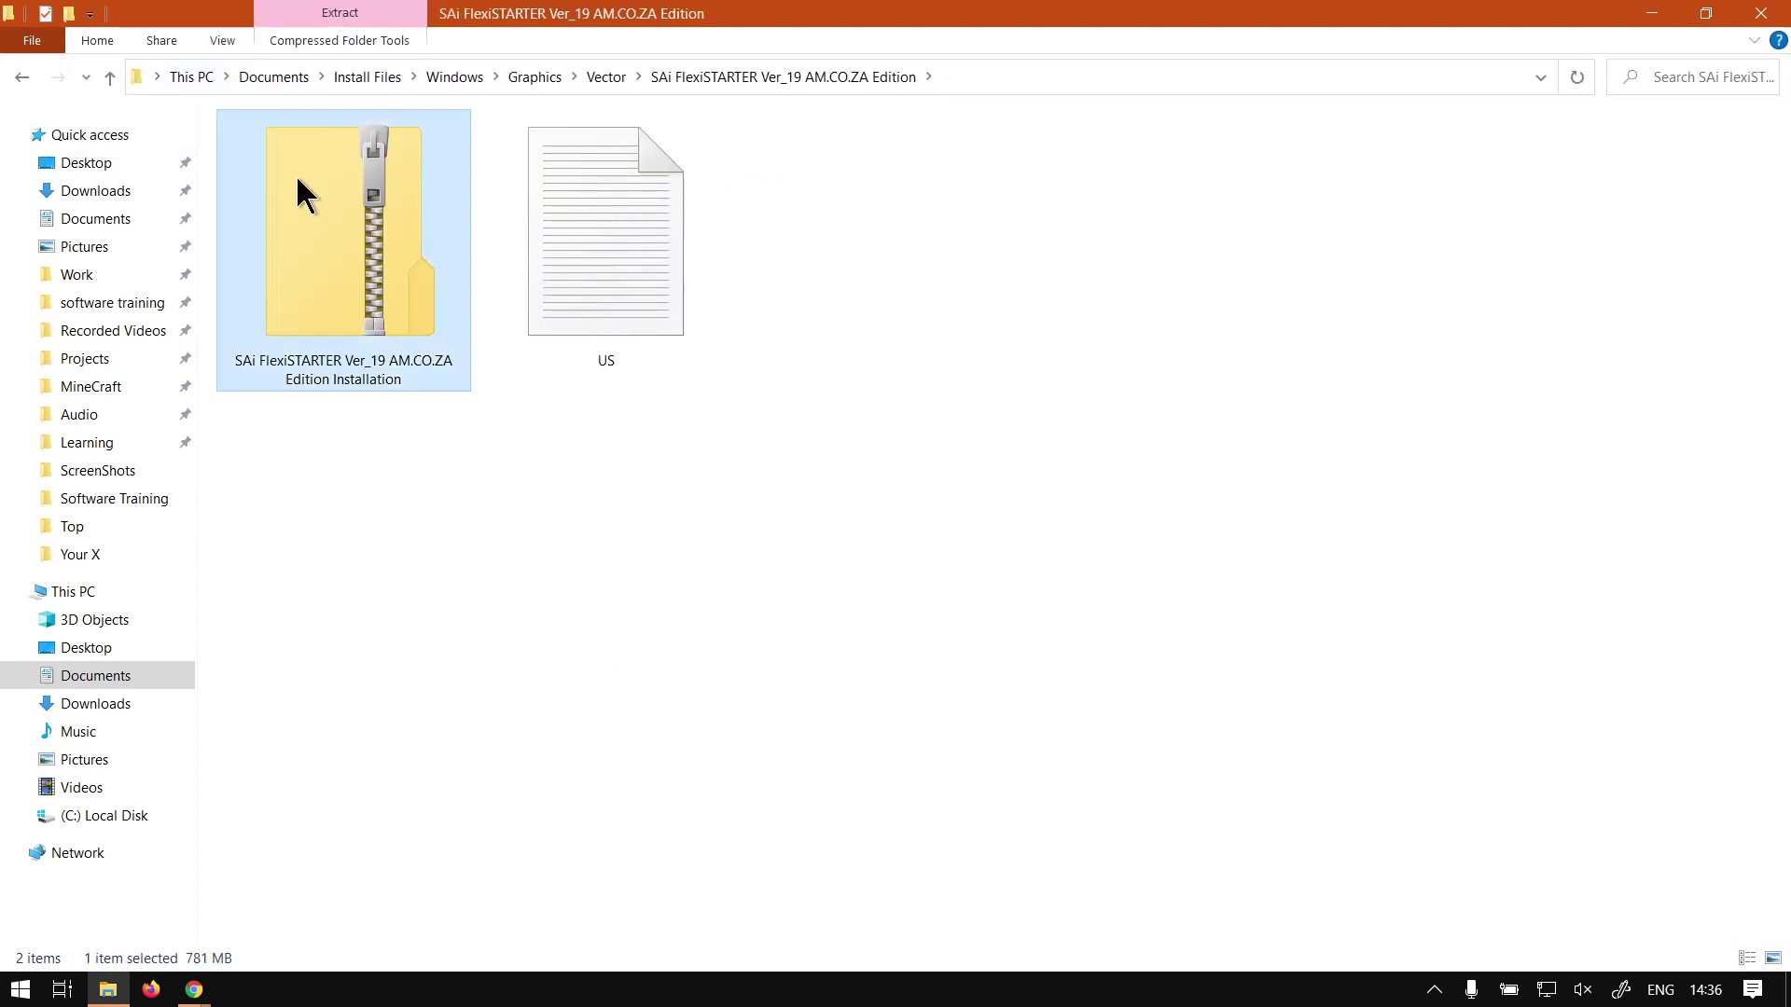
left_click(789, 545)
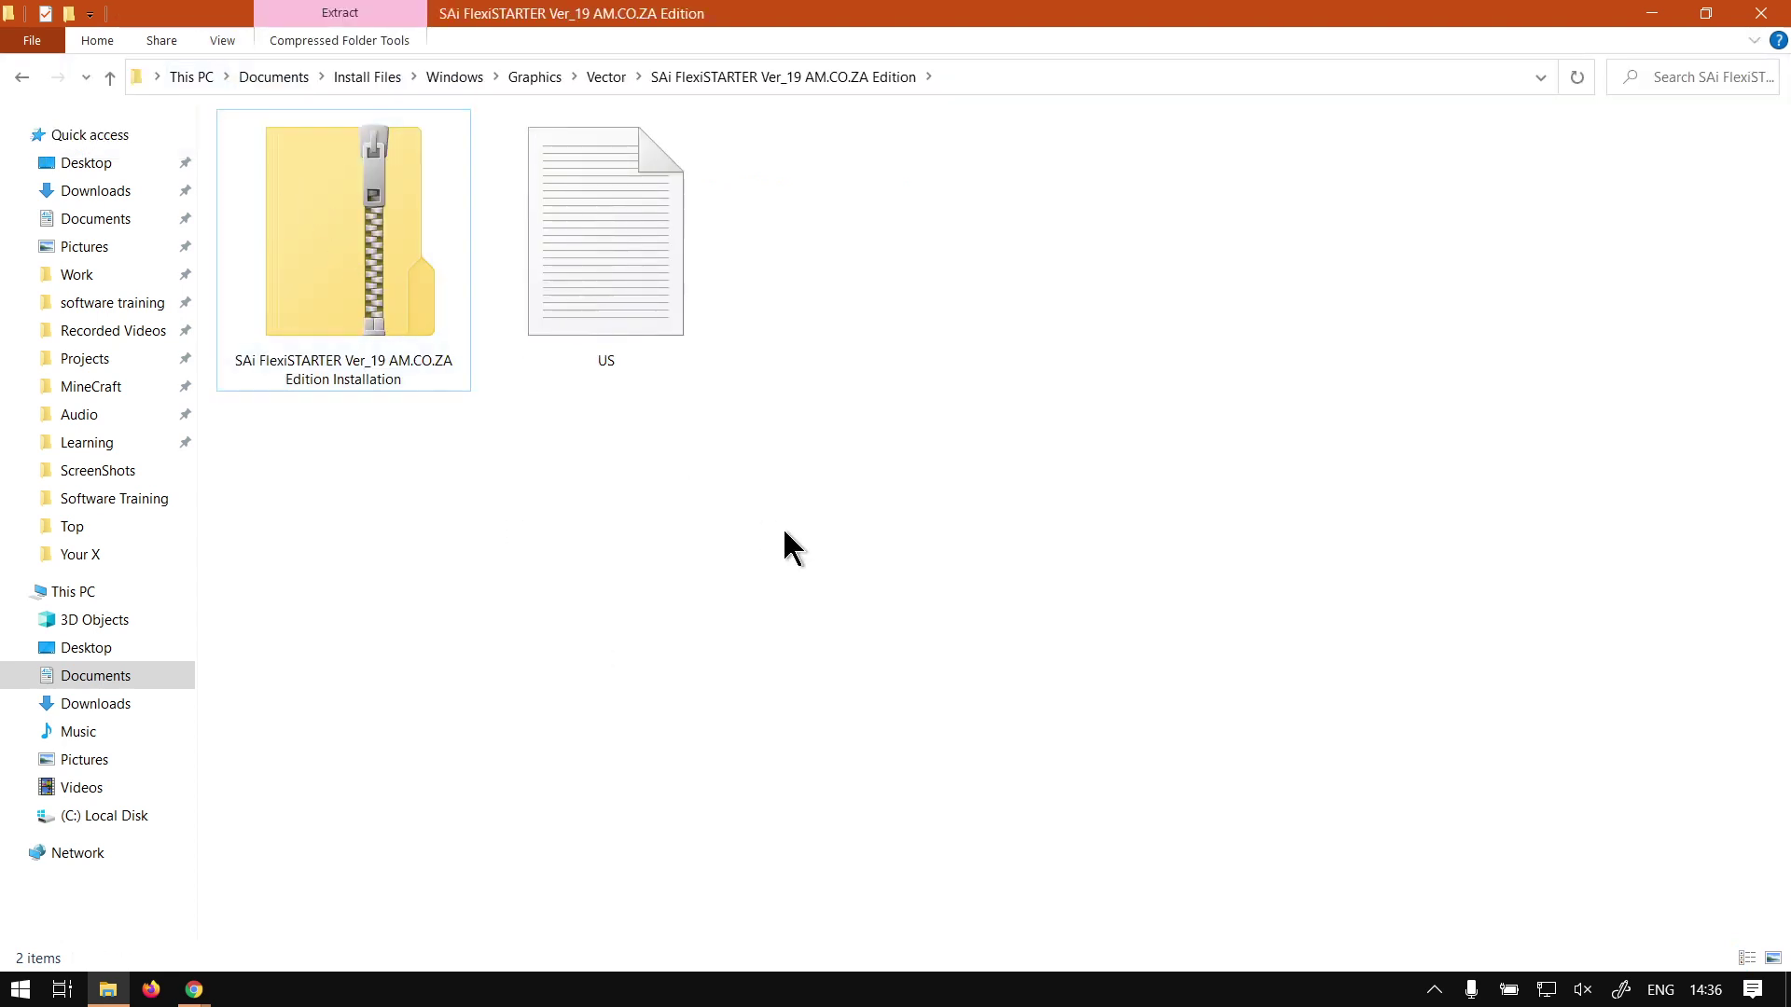
Open the FlexiSTARTER zip and try running Autorun directly from inside it.
double_click(390, 282)
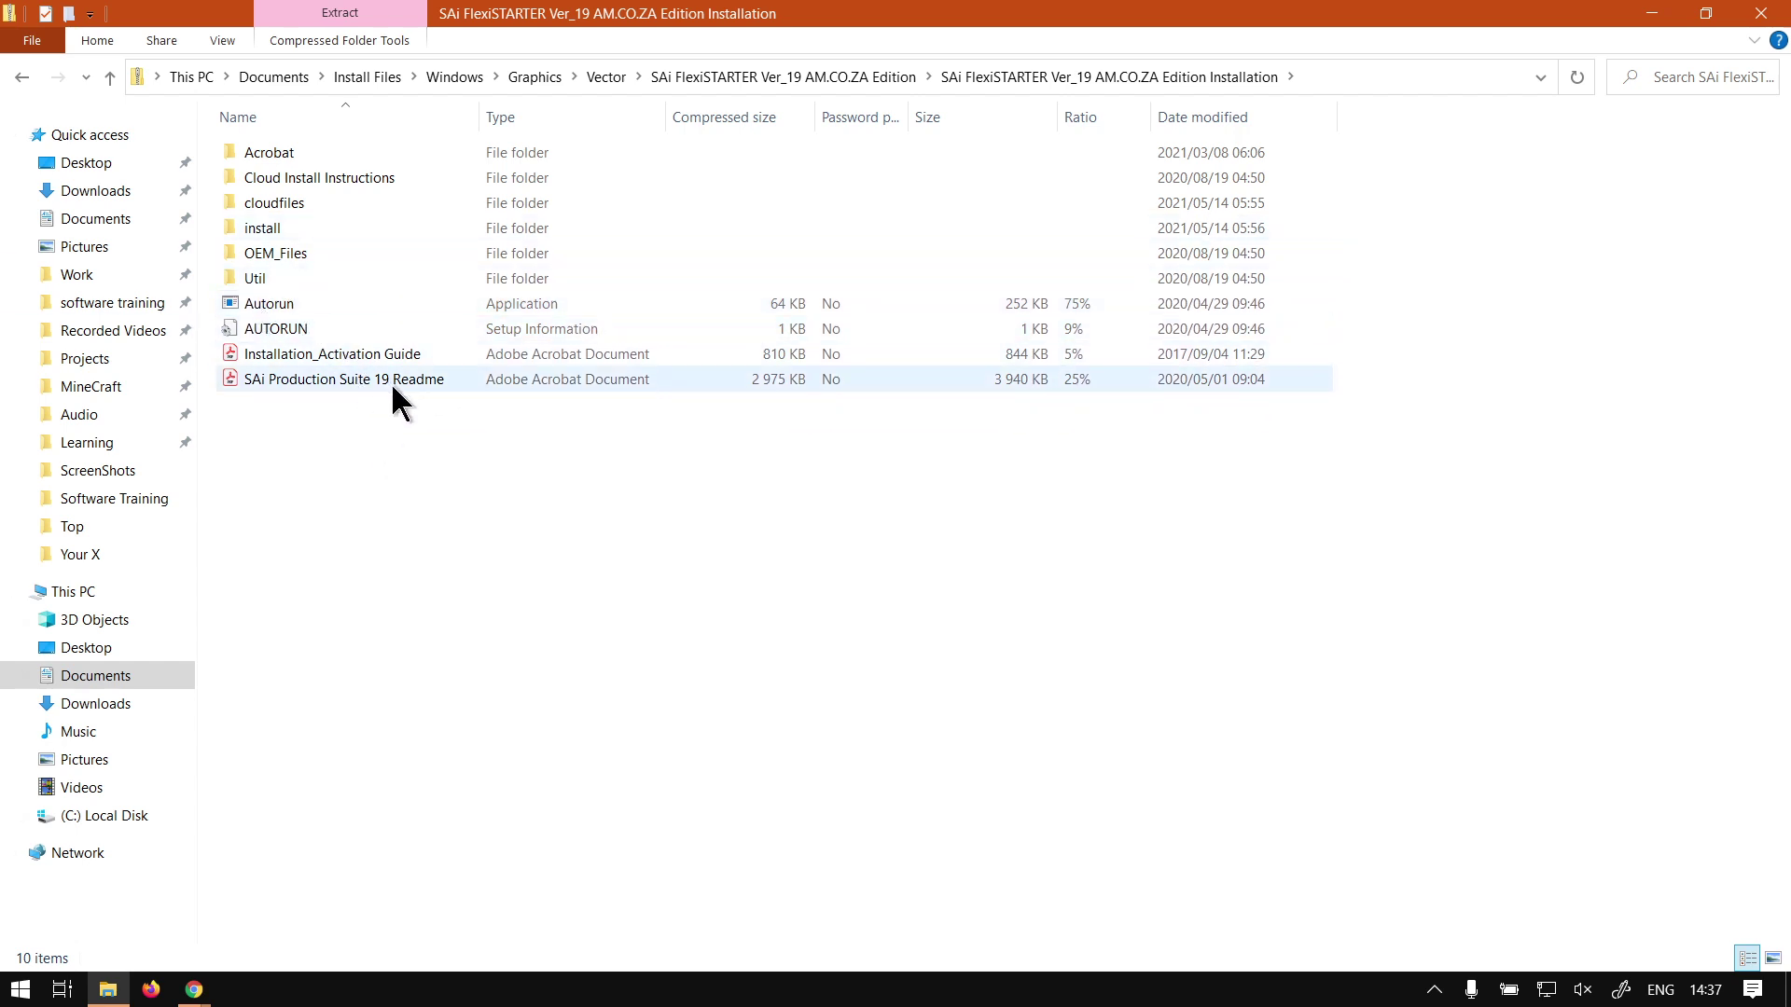
left_click(306, 305)
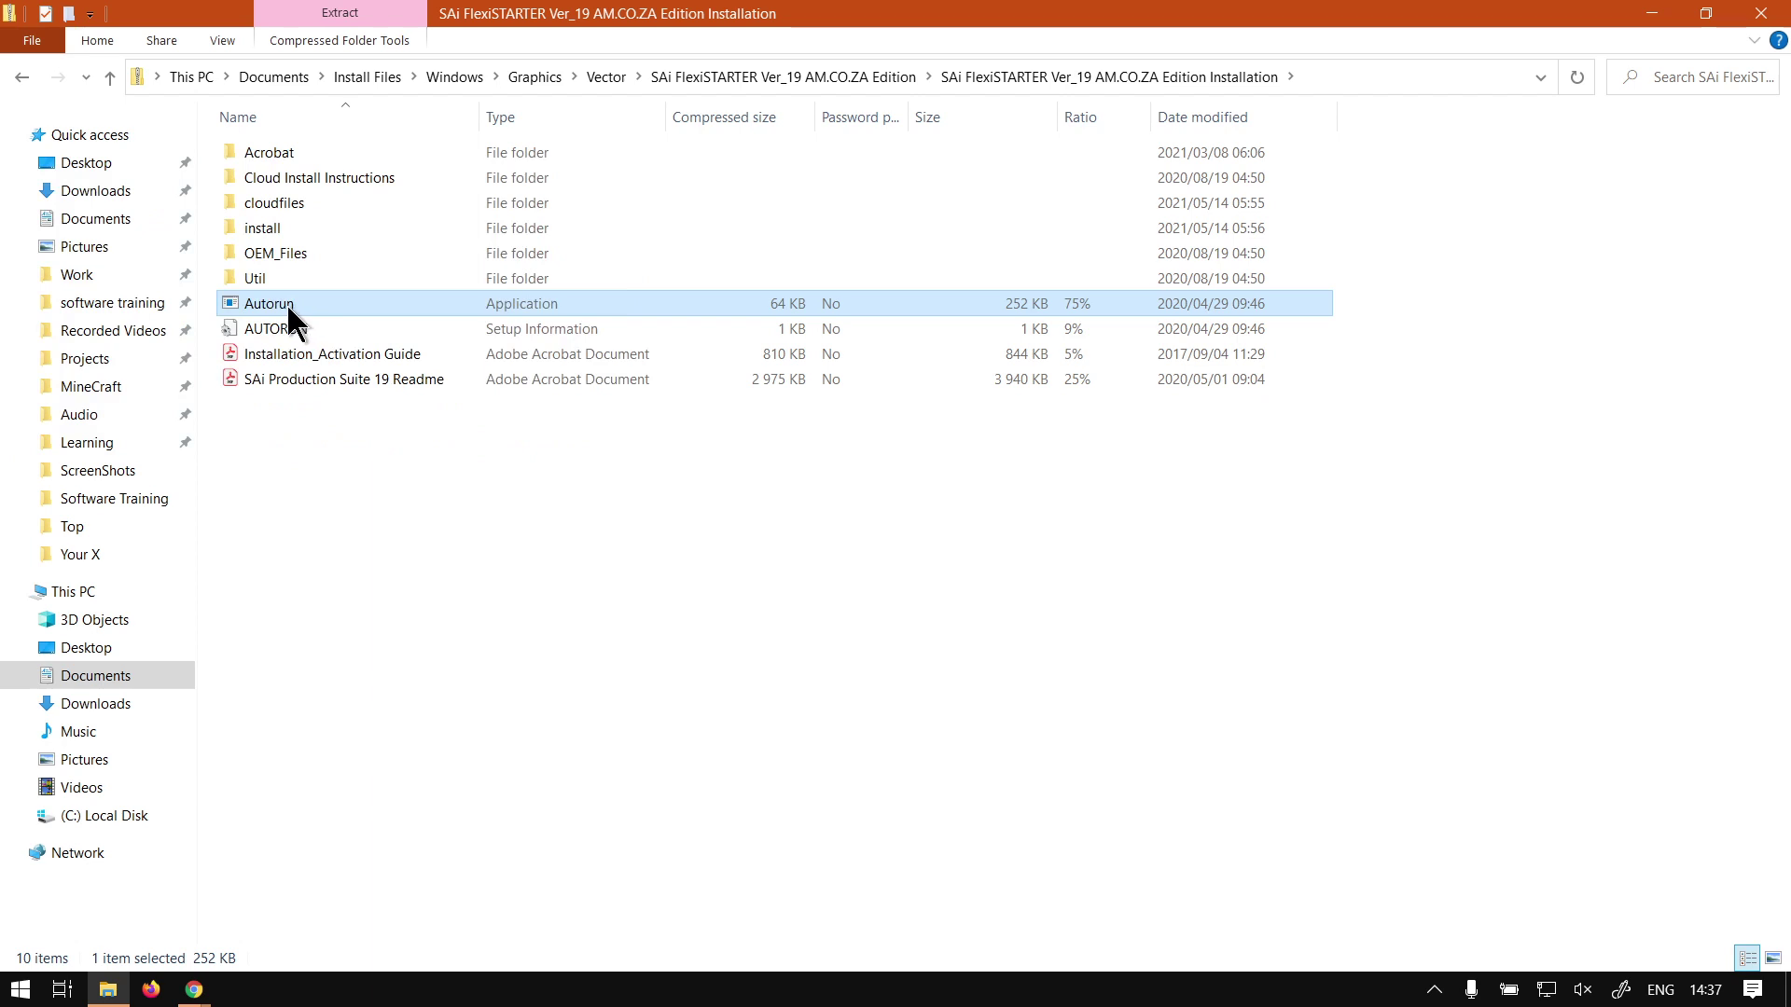
double_click(287, 304)
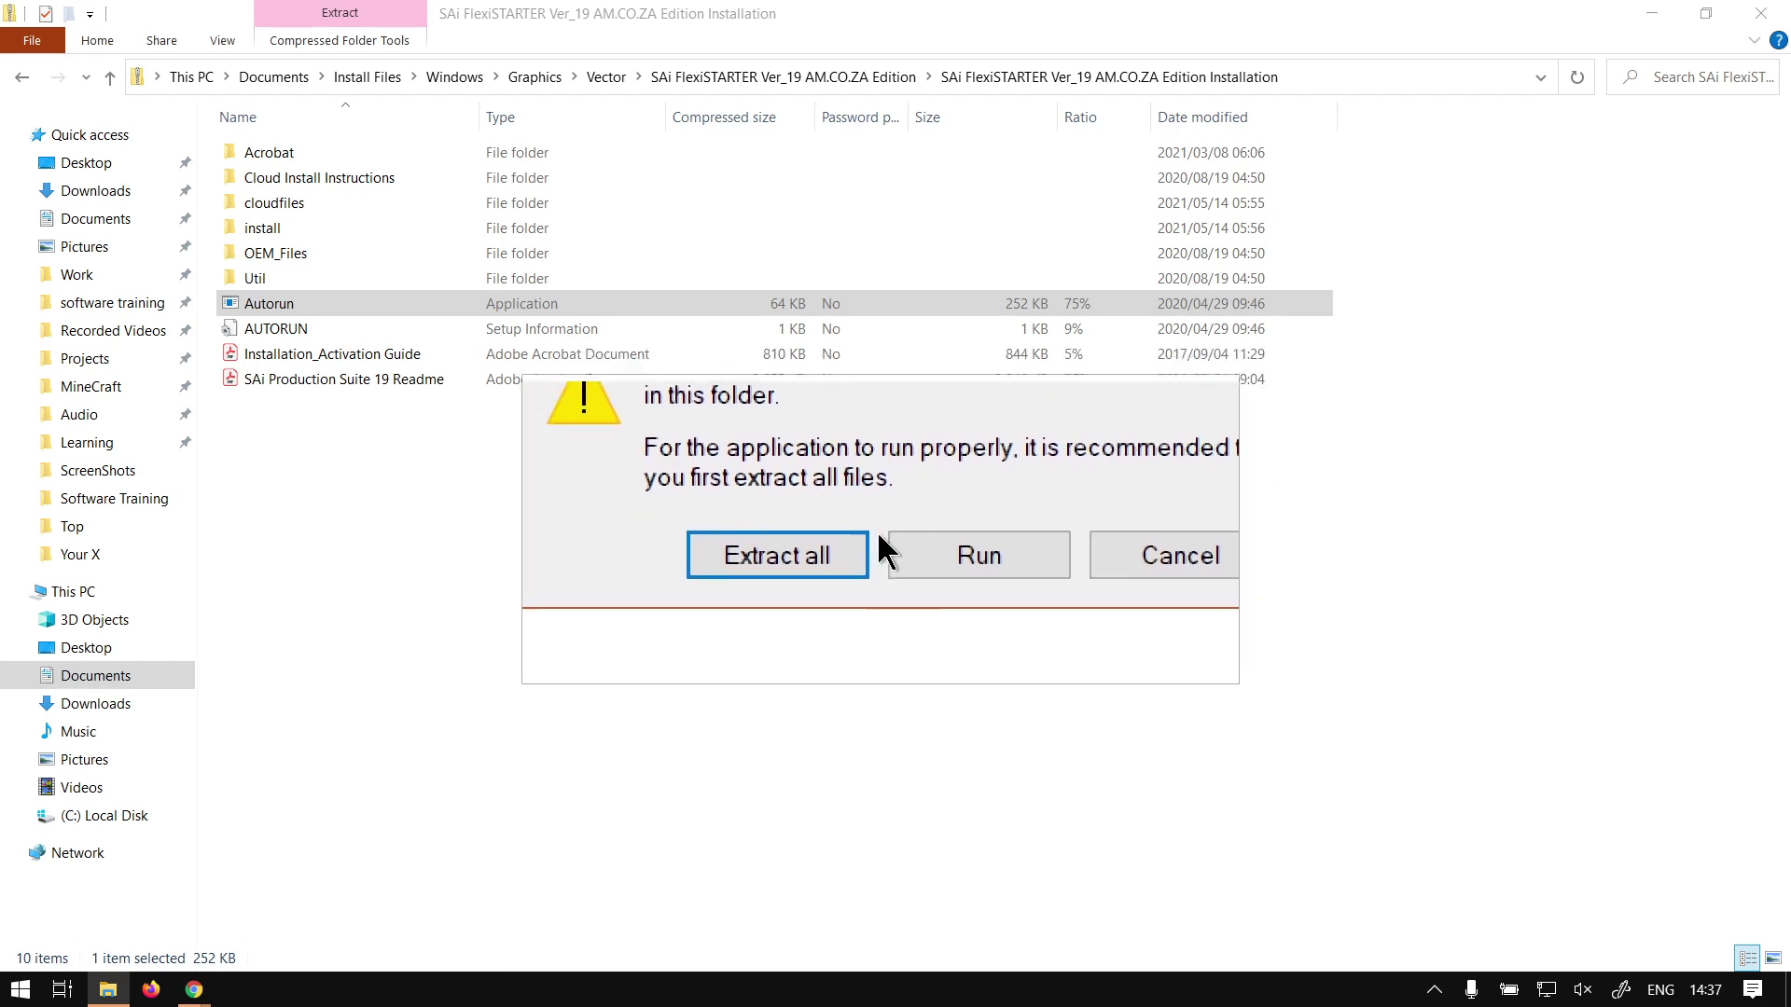
Extract all 744 items into the SAi FlexiSTARTER Ver_19 AM.CO.ZA Edition Installation folder.
left_click(828, 544)
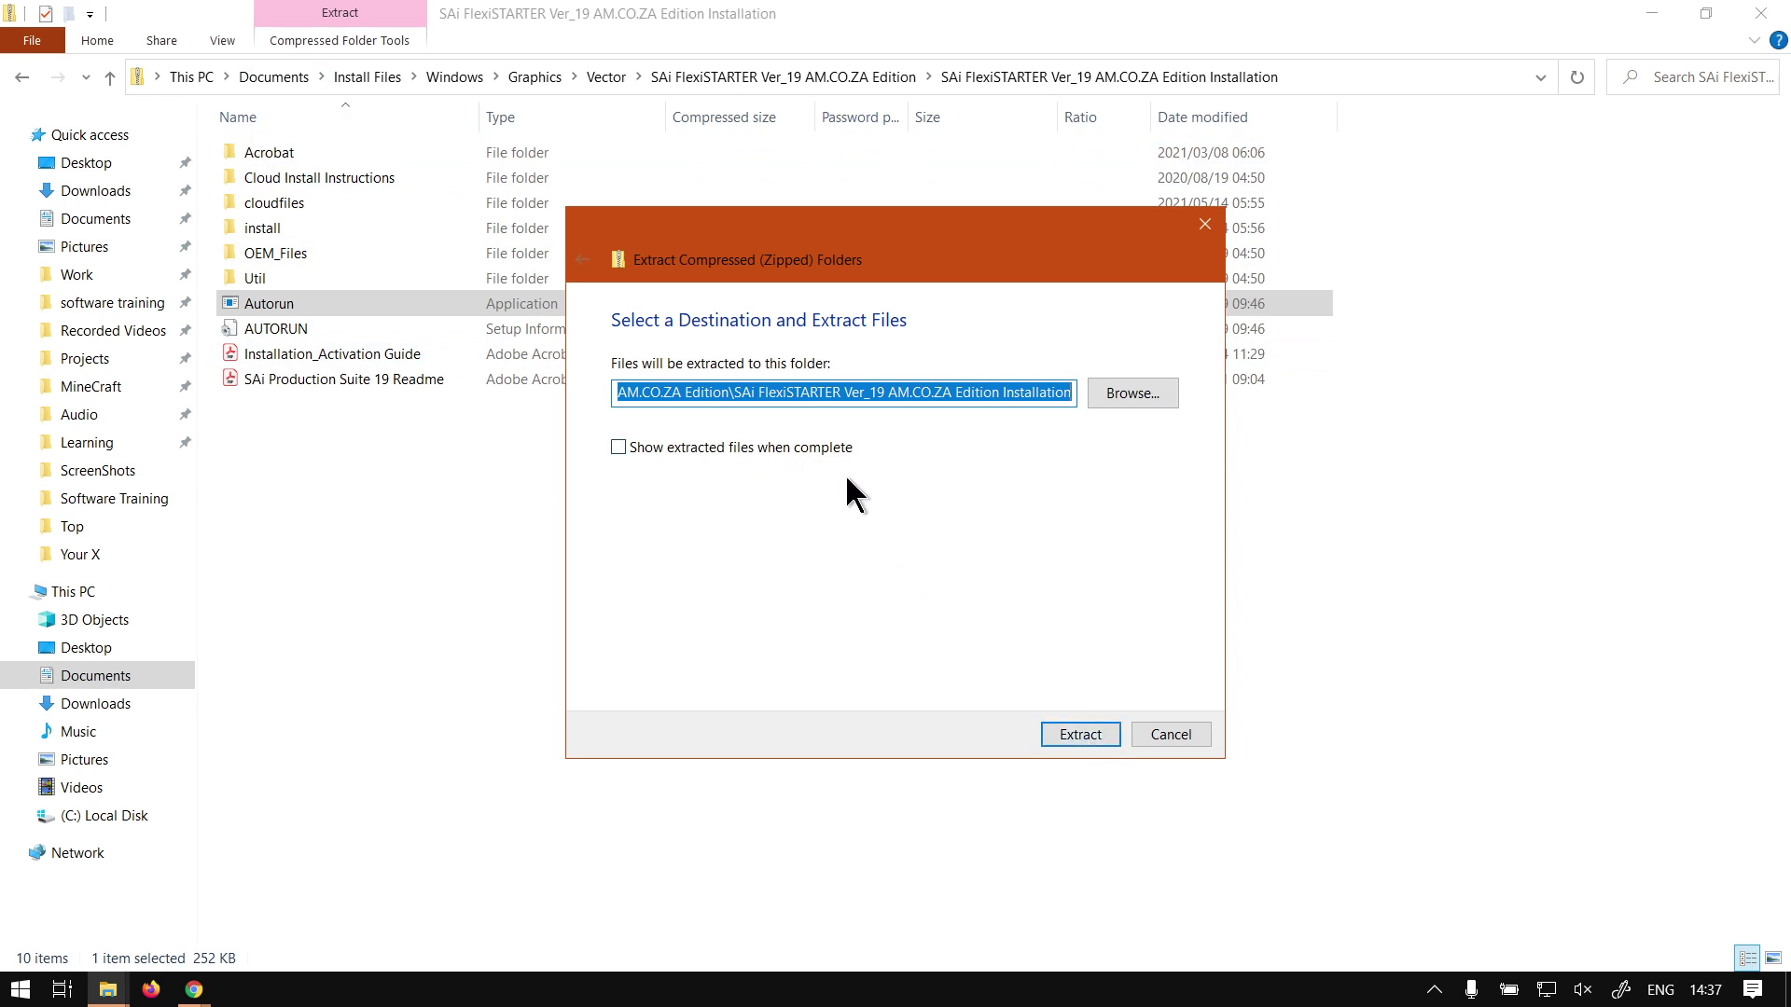
left_click(1078, 735)
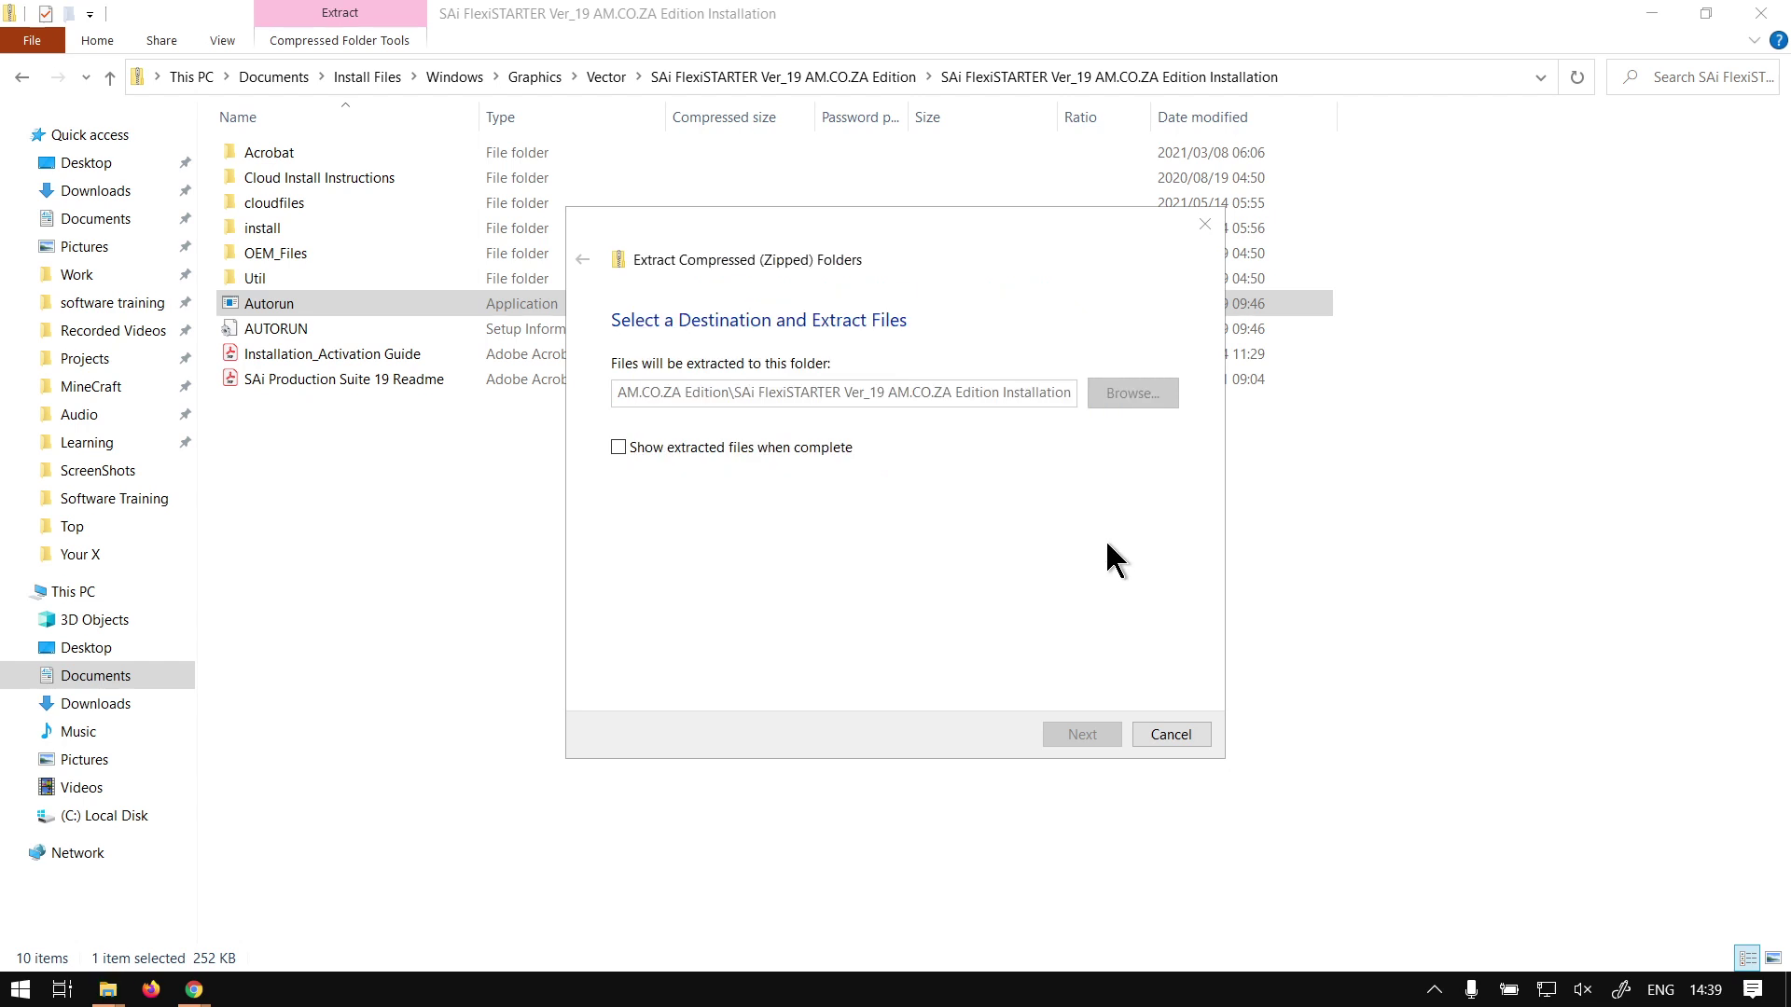
Open the extracted Installation folder from its parent and launch its Autorun.
left_click(539, 516)
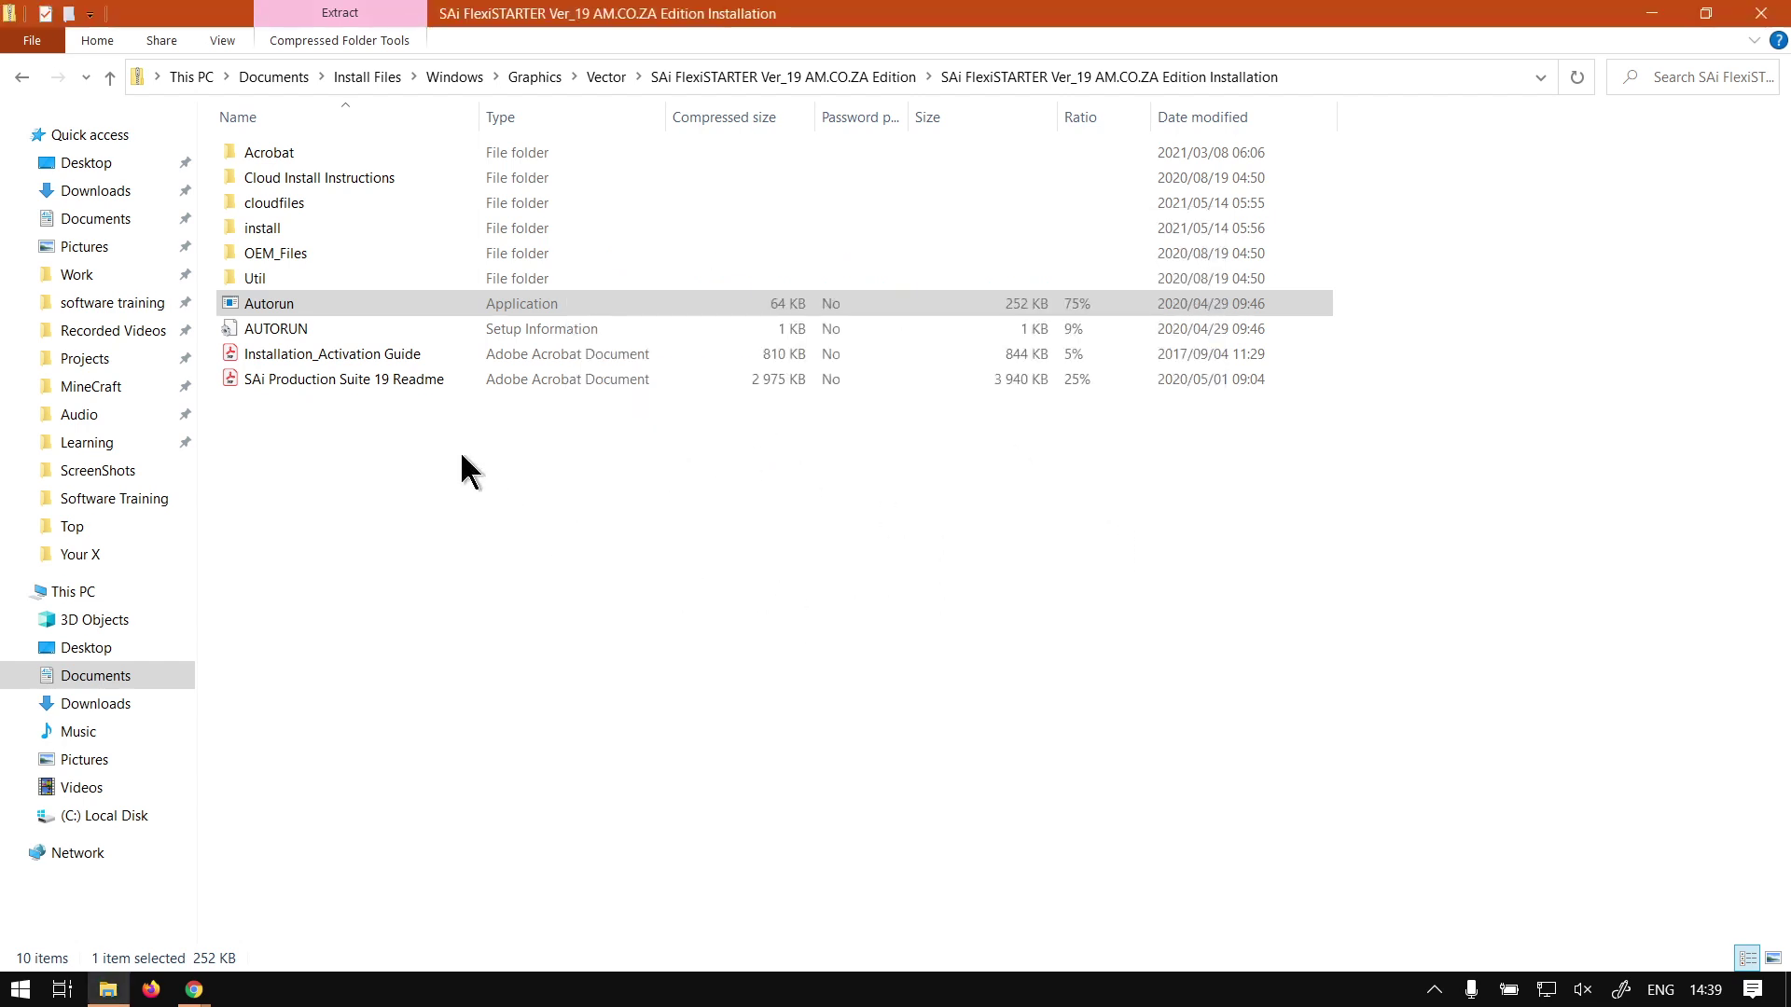
left_click(110, 77)
left_click(264, 285)
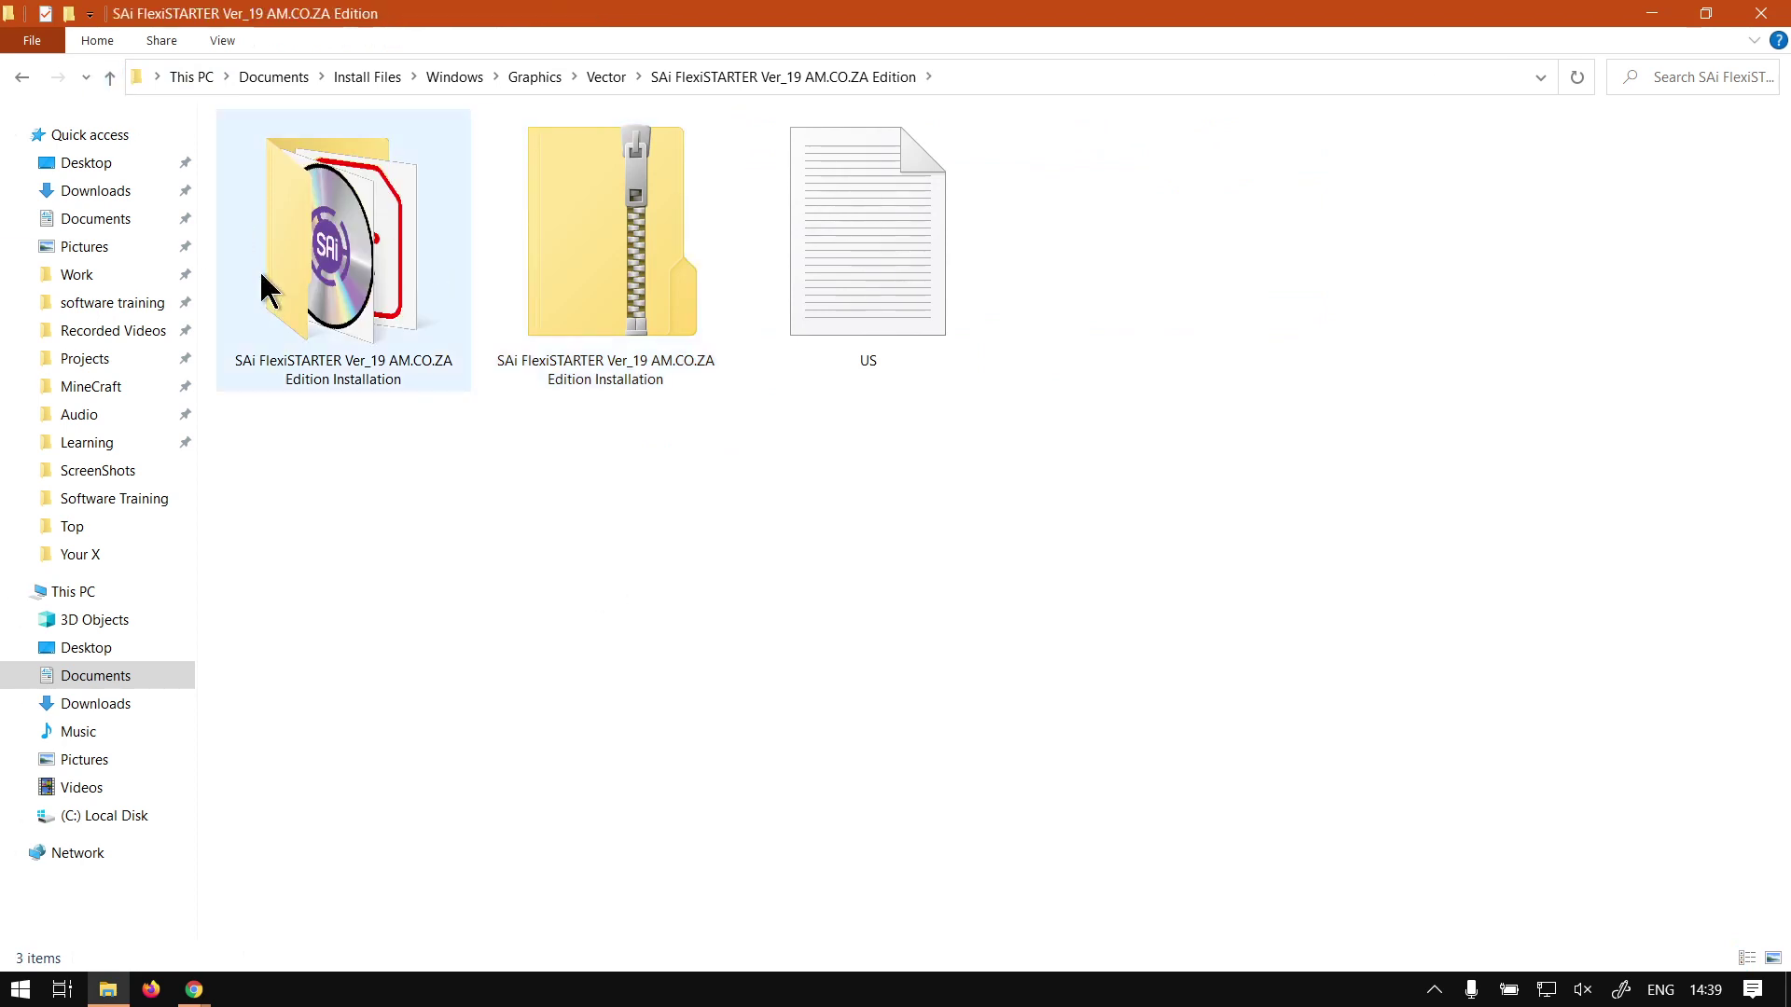
left_click(602, 588)
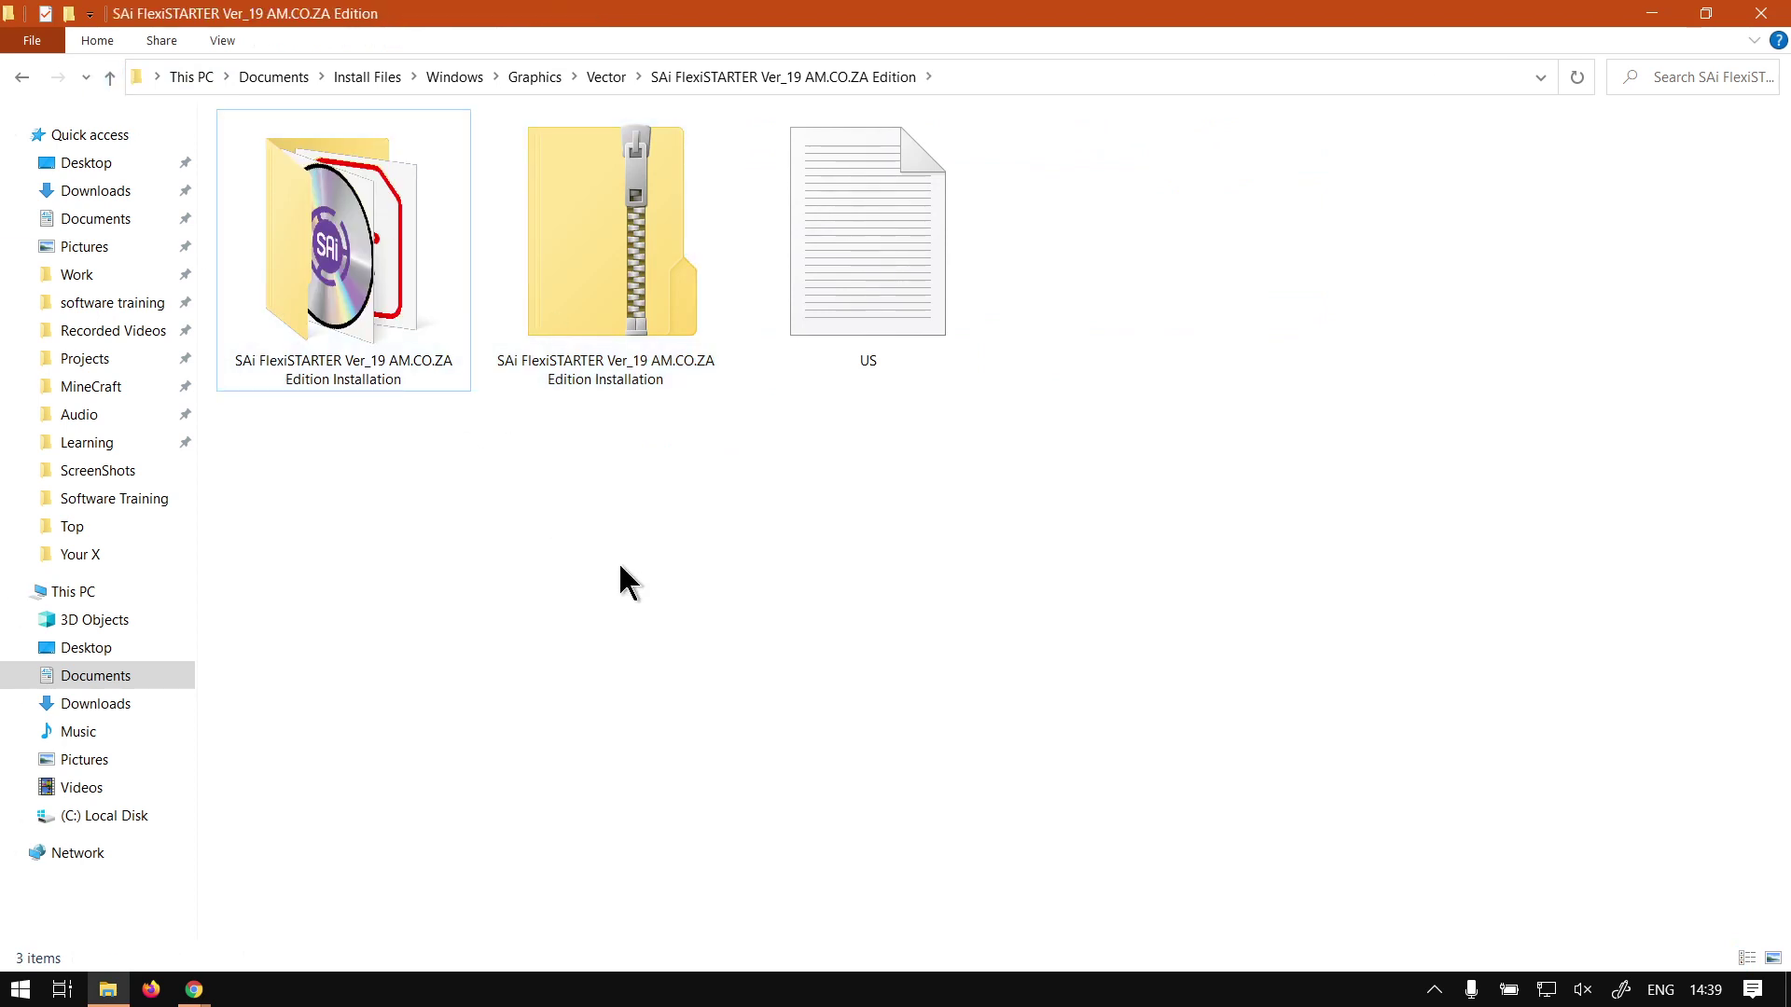
double_click(362, 258)
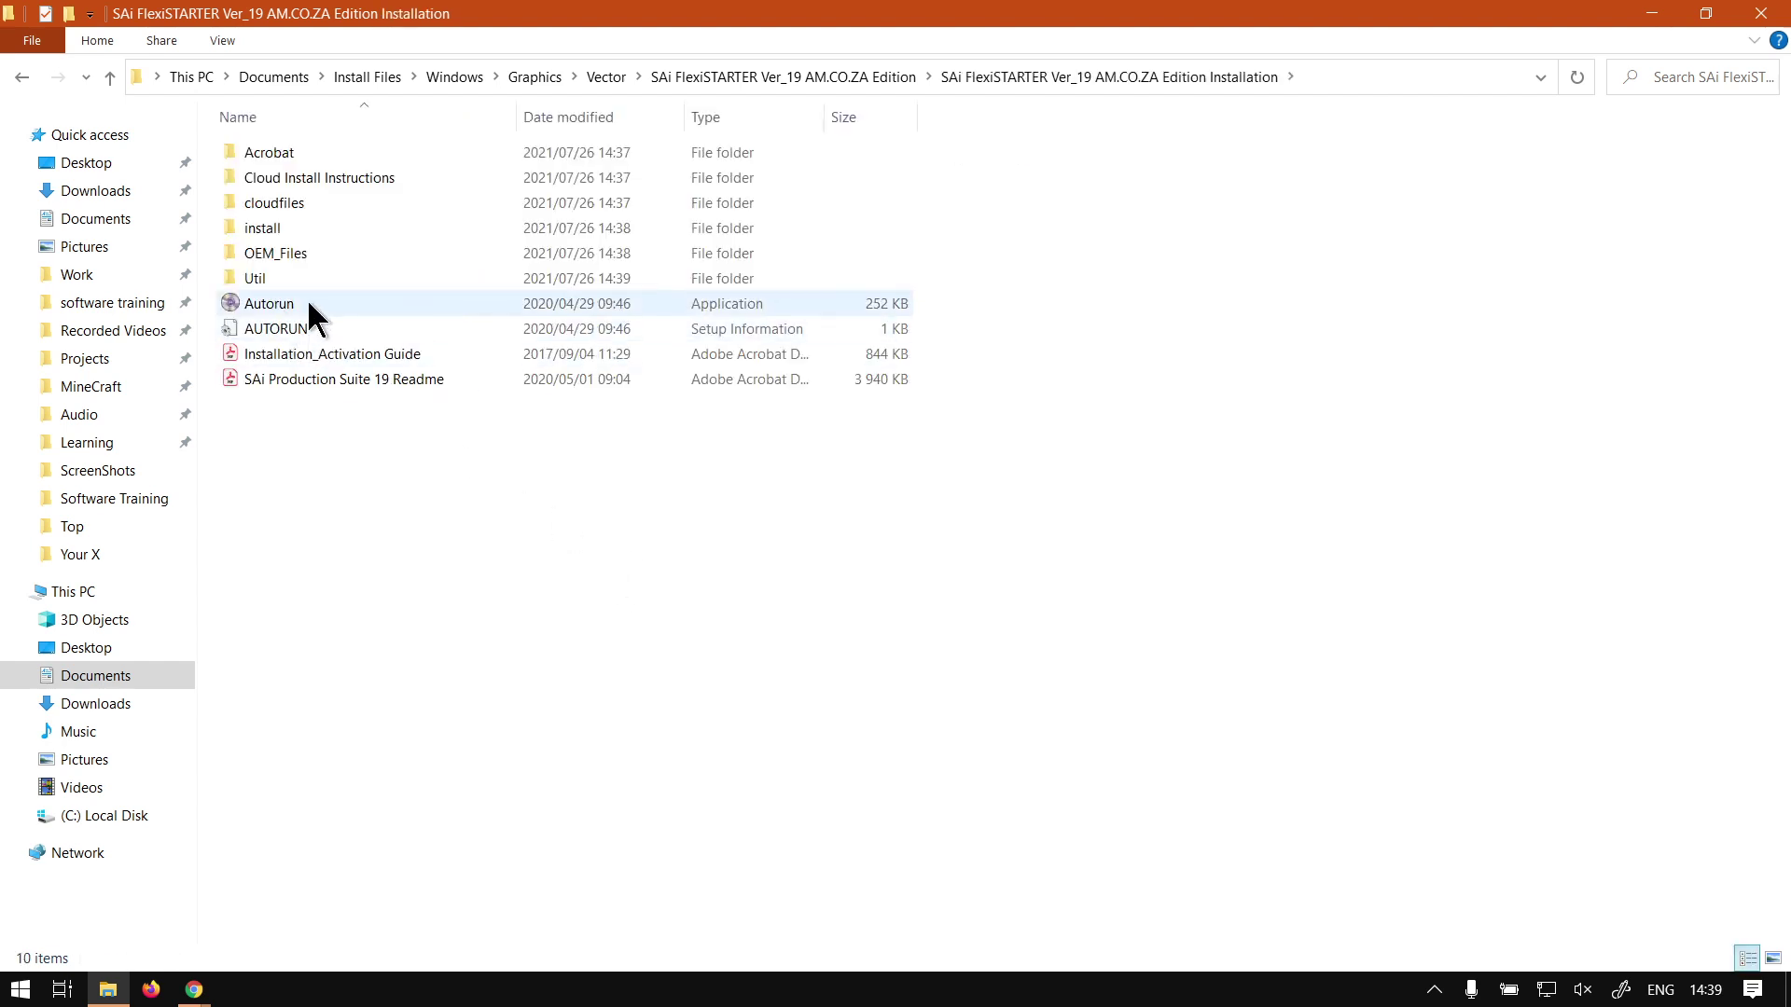
double_click(306, 302)
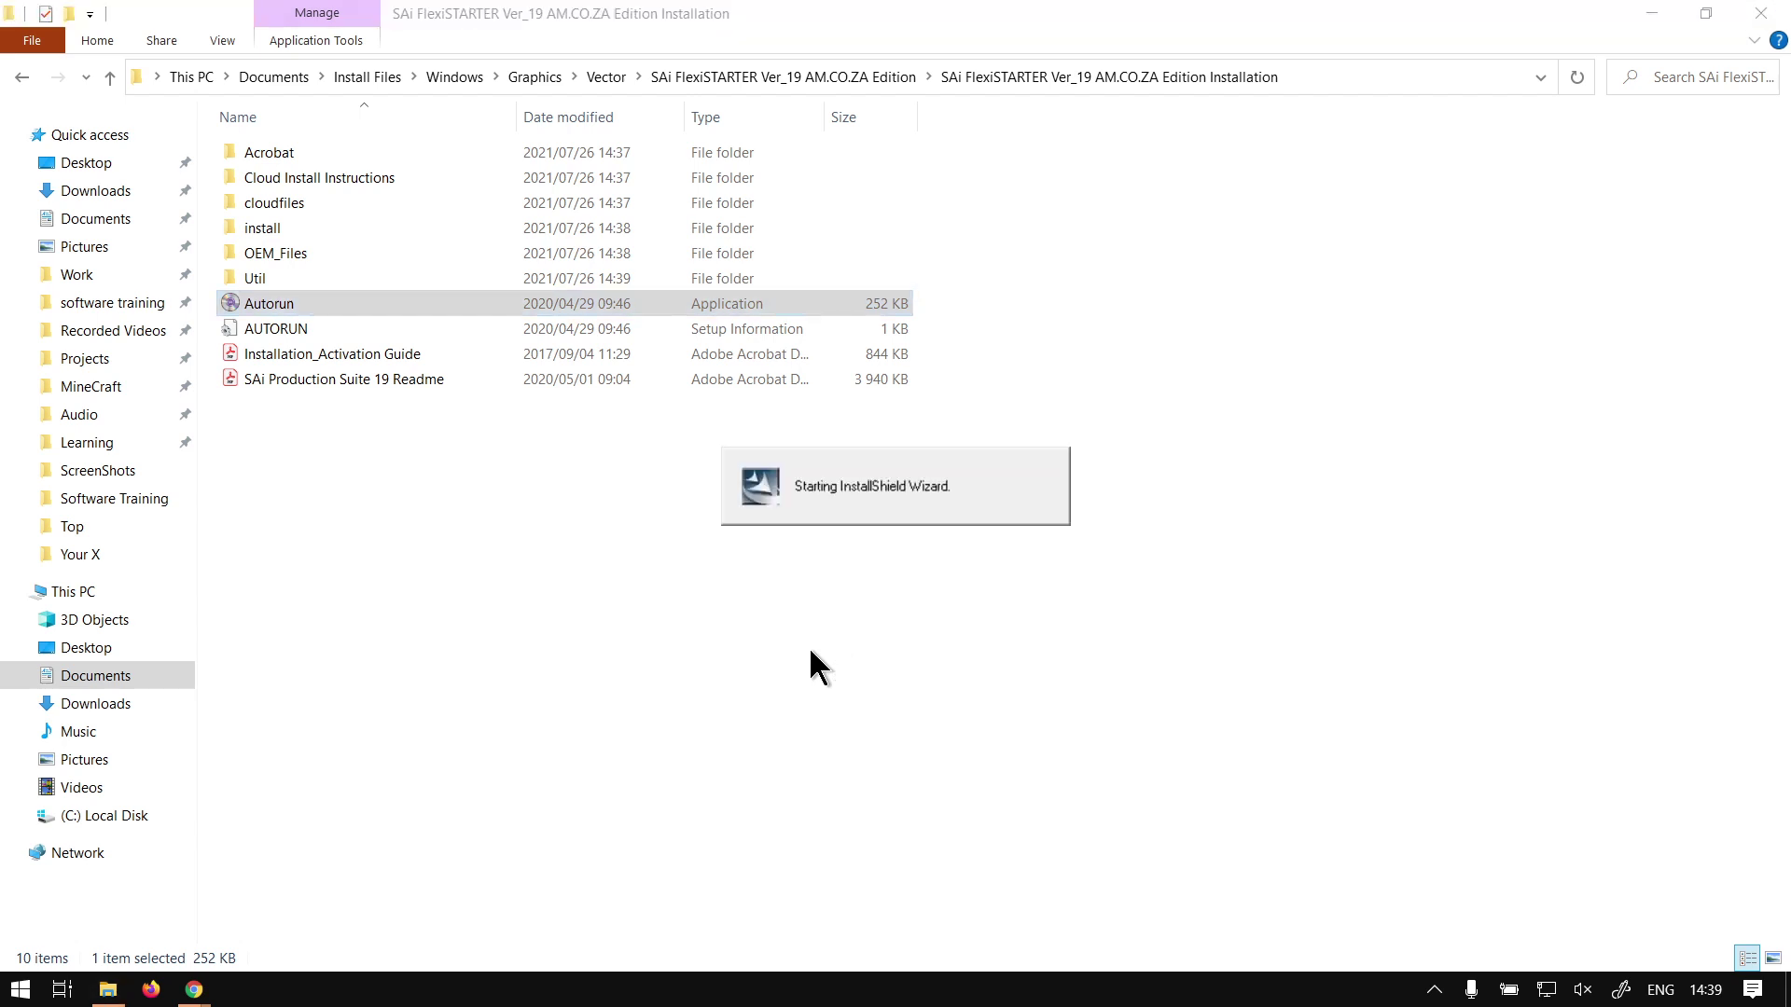
Confirm English as the setup language to reach the InstallShield welcome page.
mouse_move(881, 412)
left_mouse_down()
mouse_move(823, 327)
mouse_move(916, 364)
mouse_move(878, 369)
mouse_move(875, 397)
left_mouse_up()
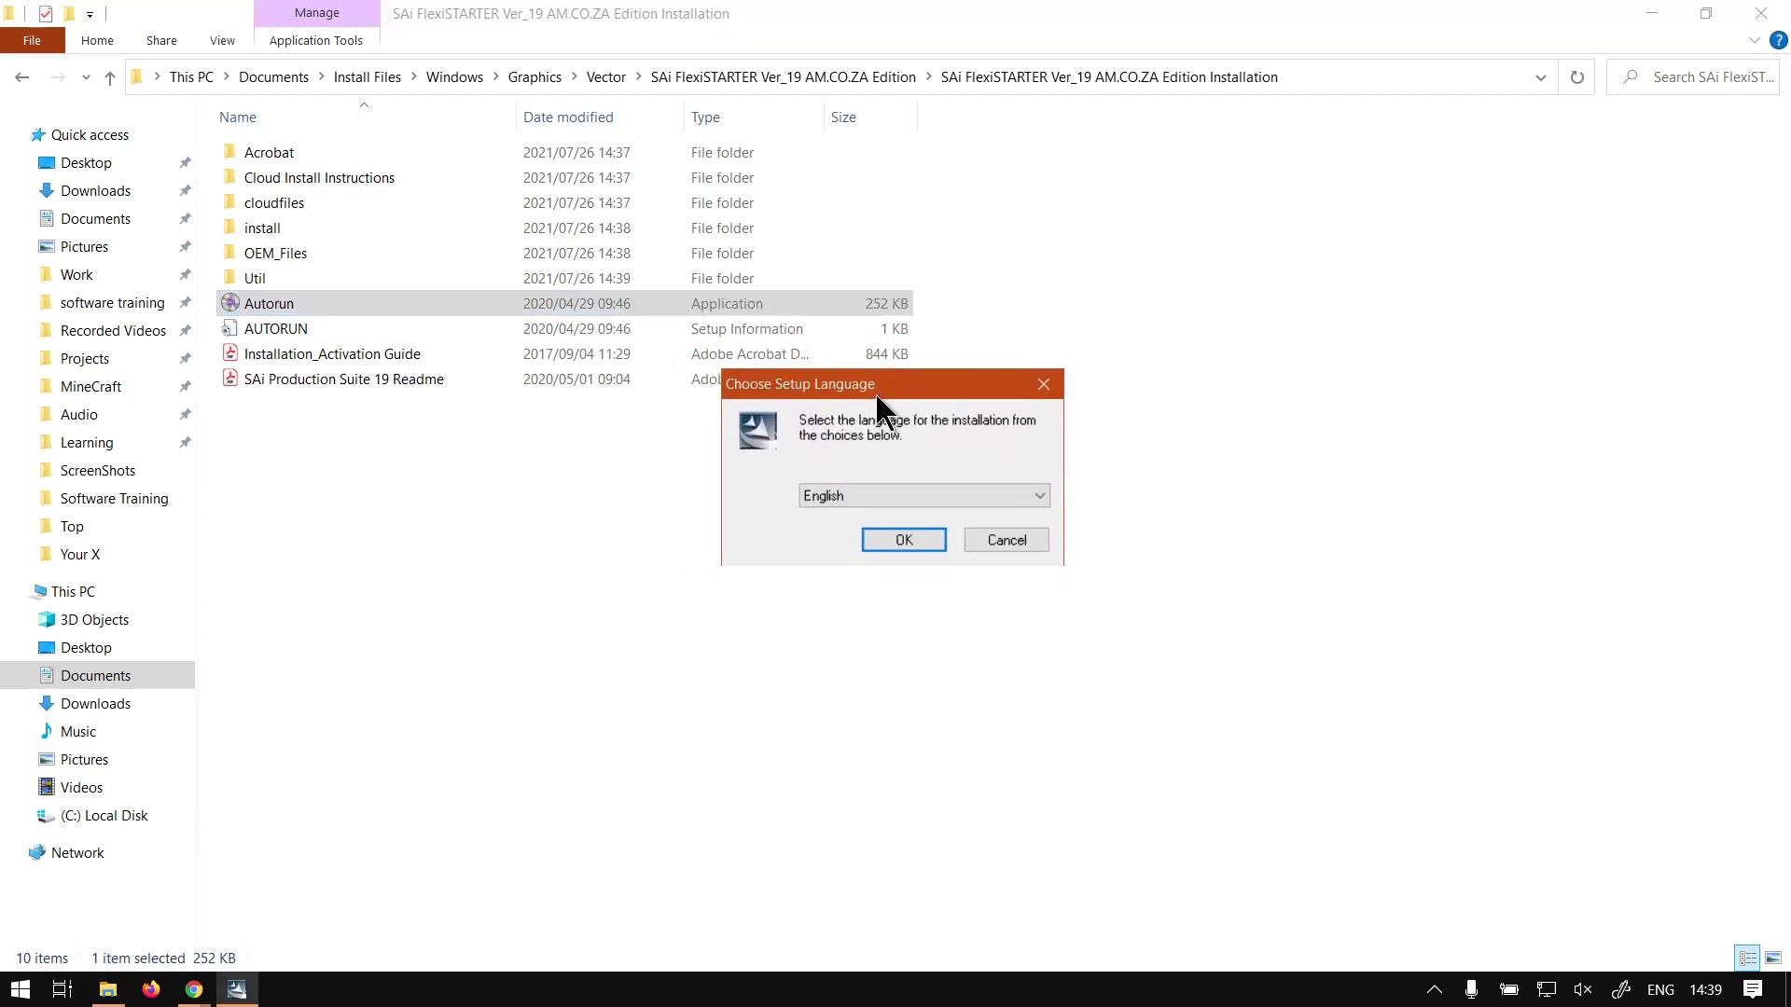
left_click(901, 539)
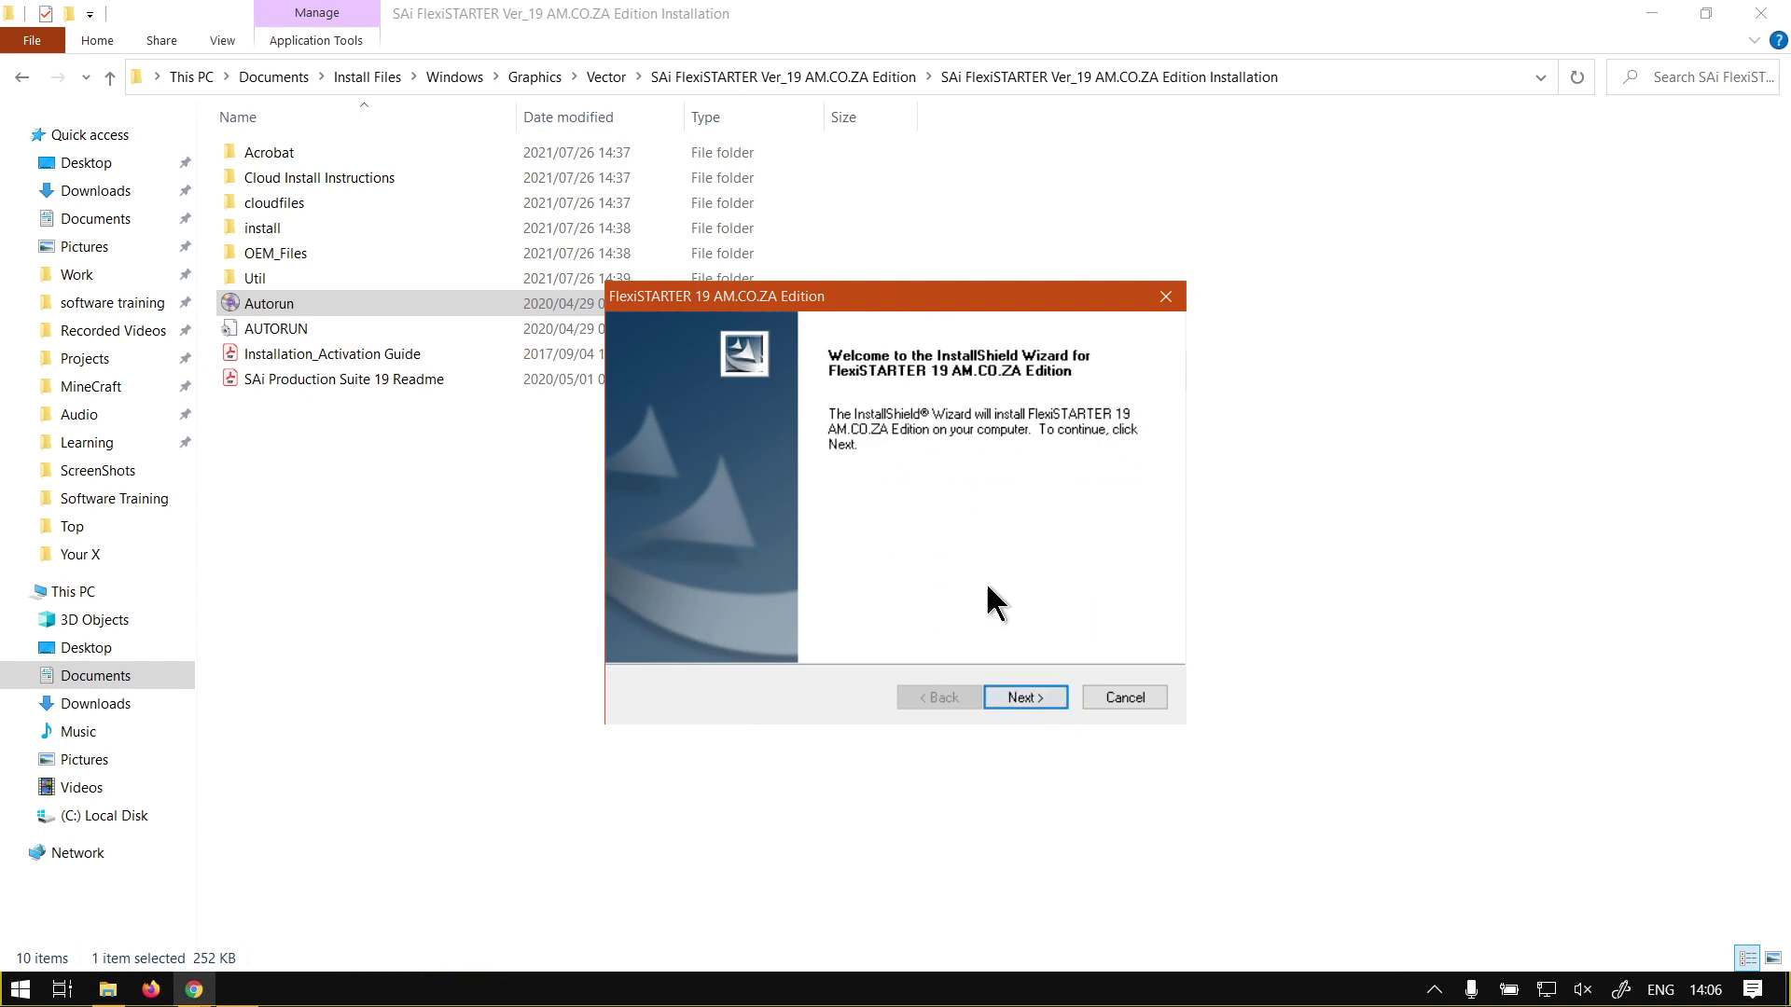
Accept the licence terms and keep the default destination, features and program folder to begin installing.
left_click(1030, 697)
left_click(723, 611)
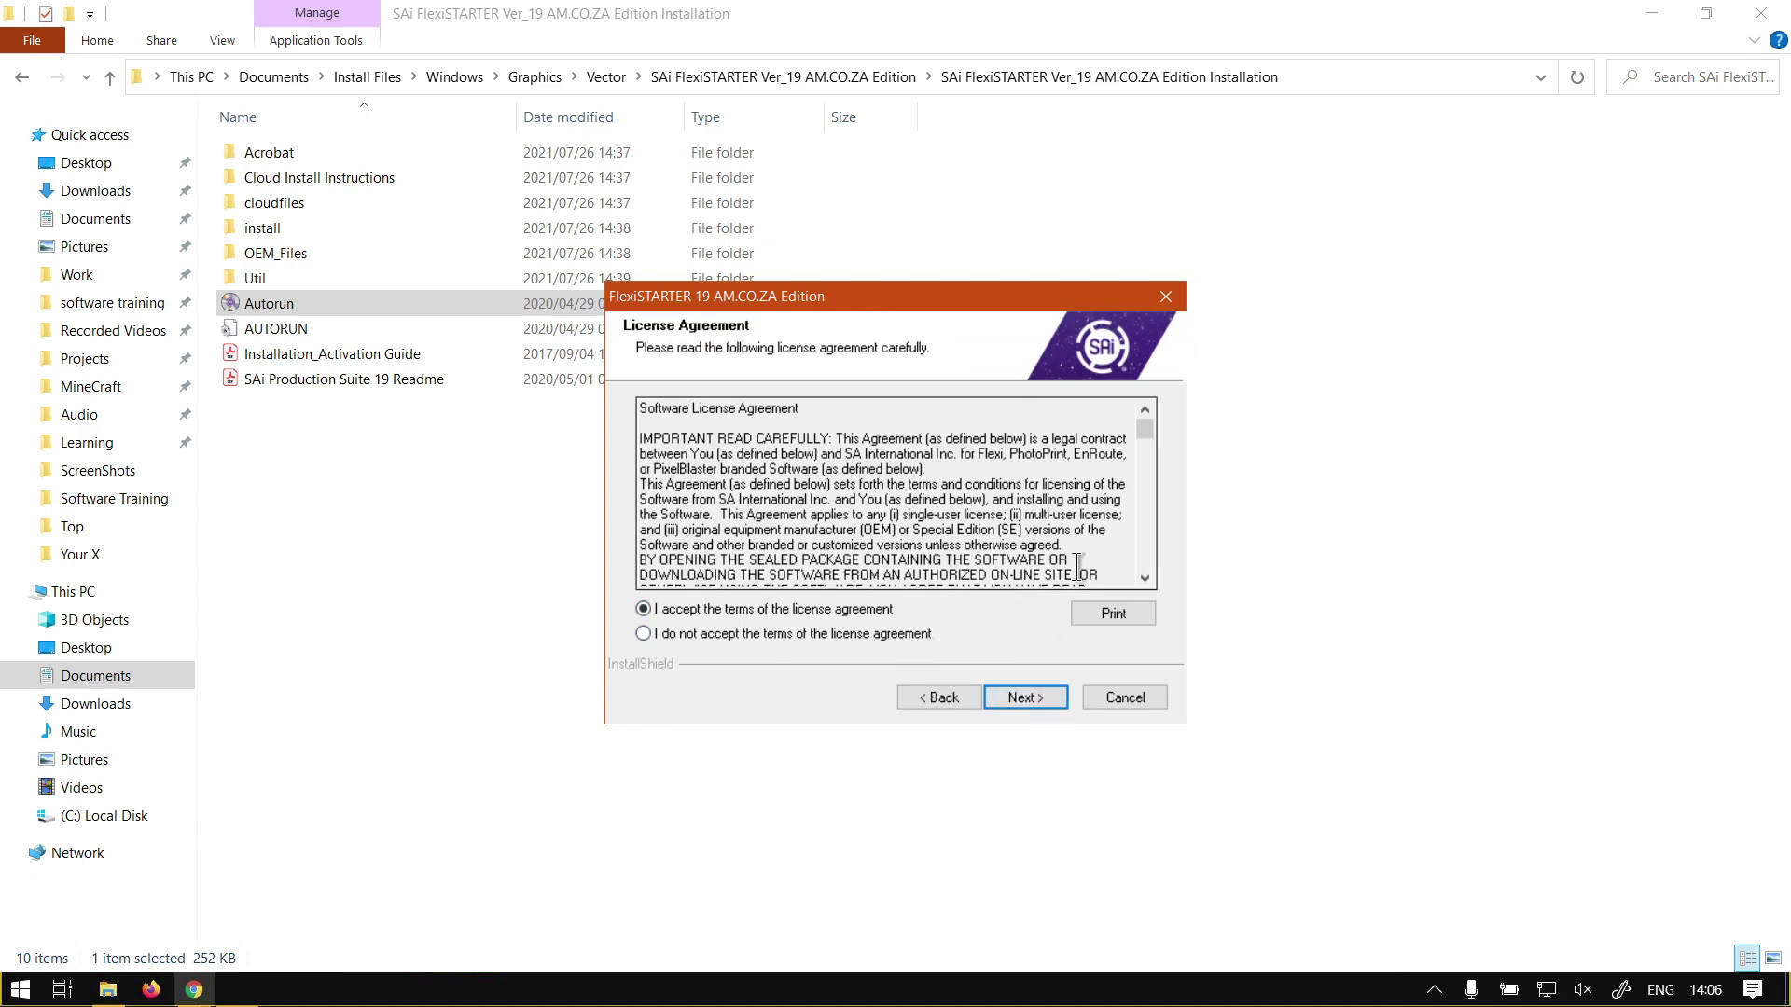
left_click_drag(1145, 431, 1147, 386)
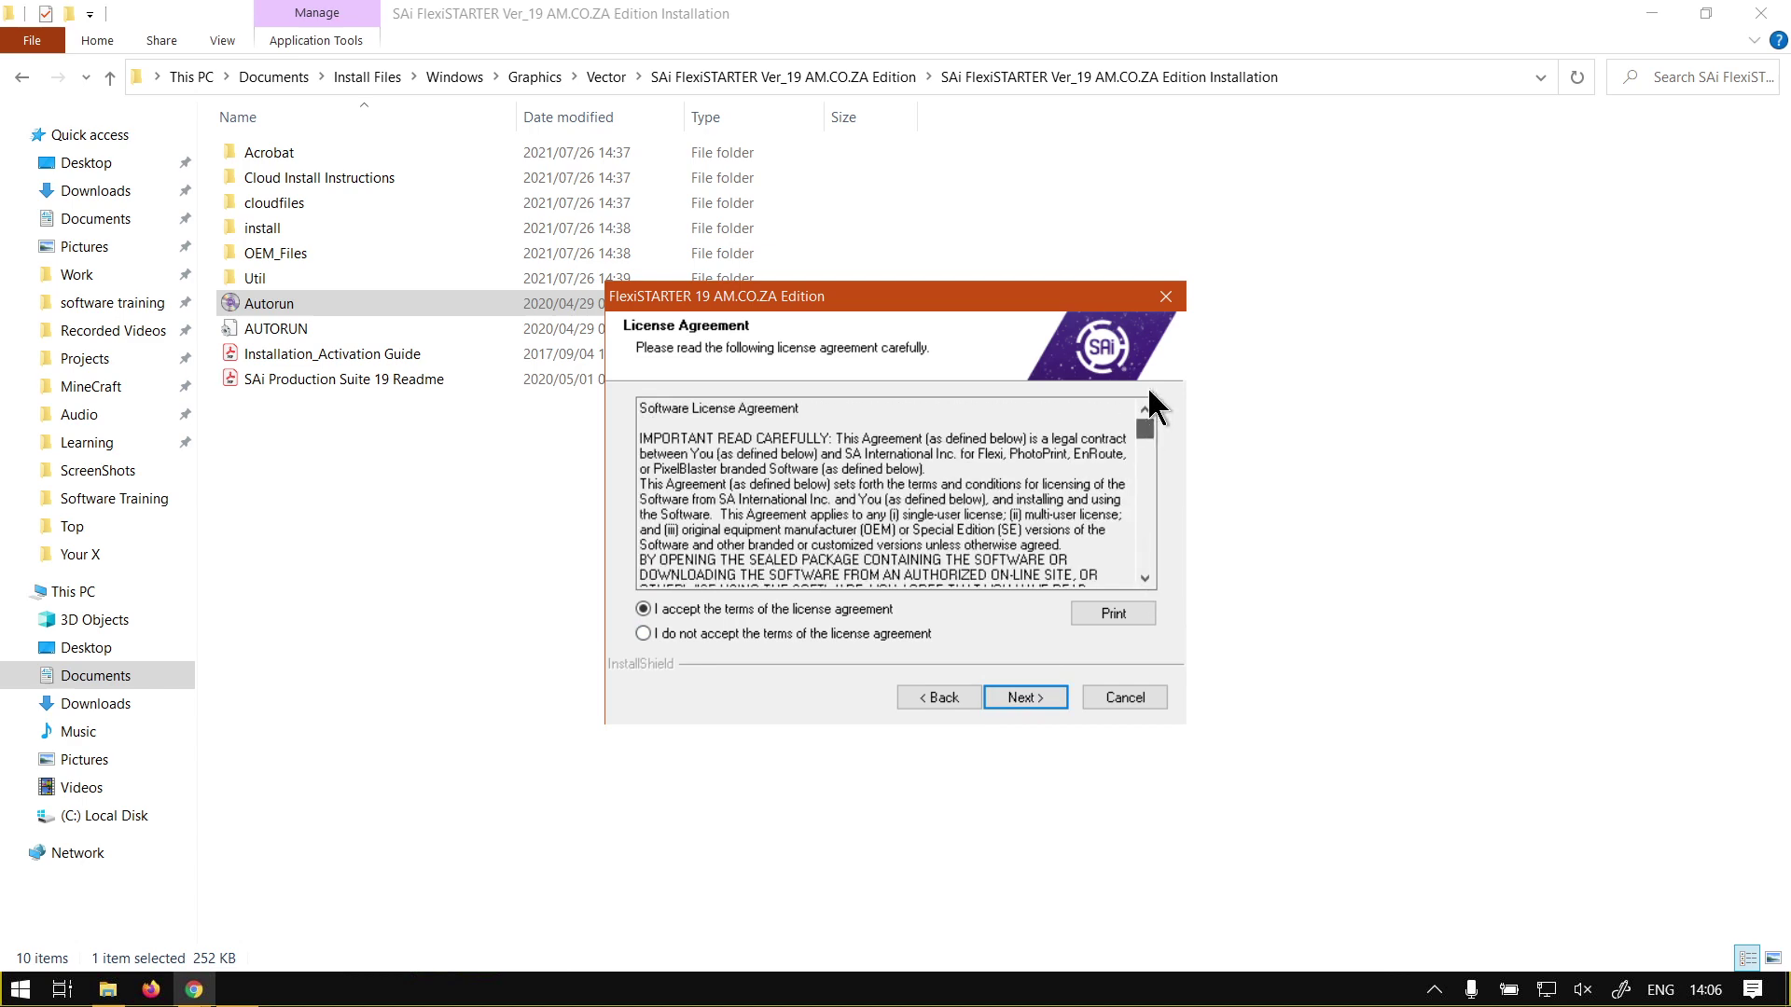
left_click(1016, 697)
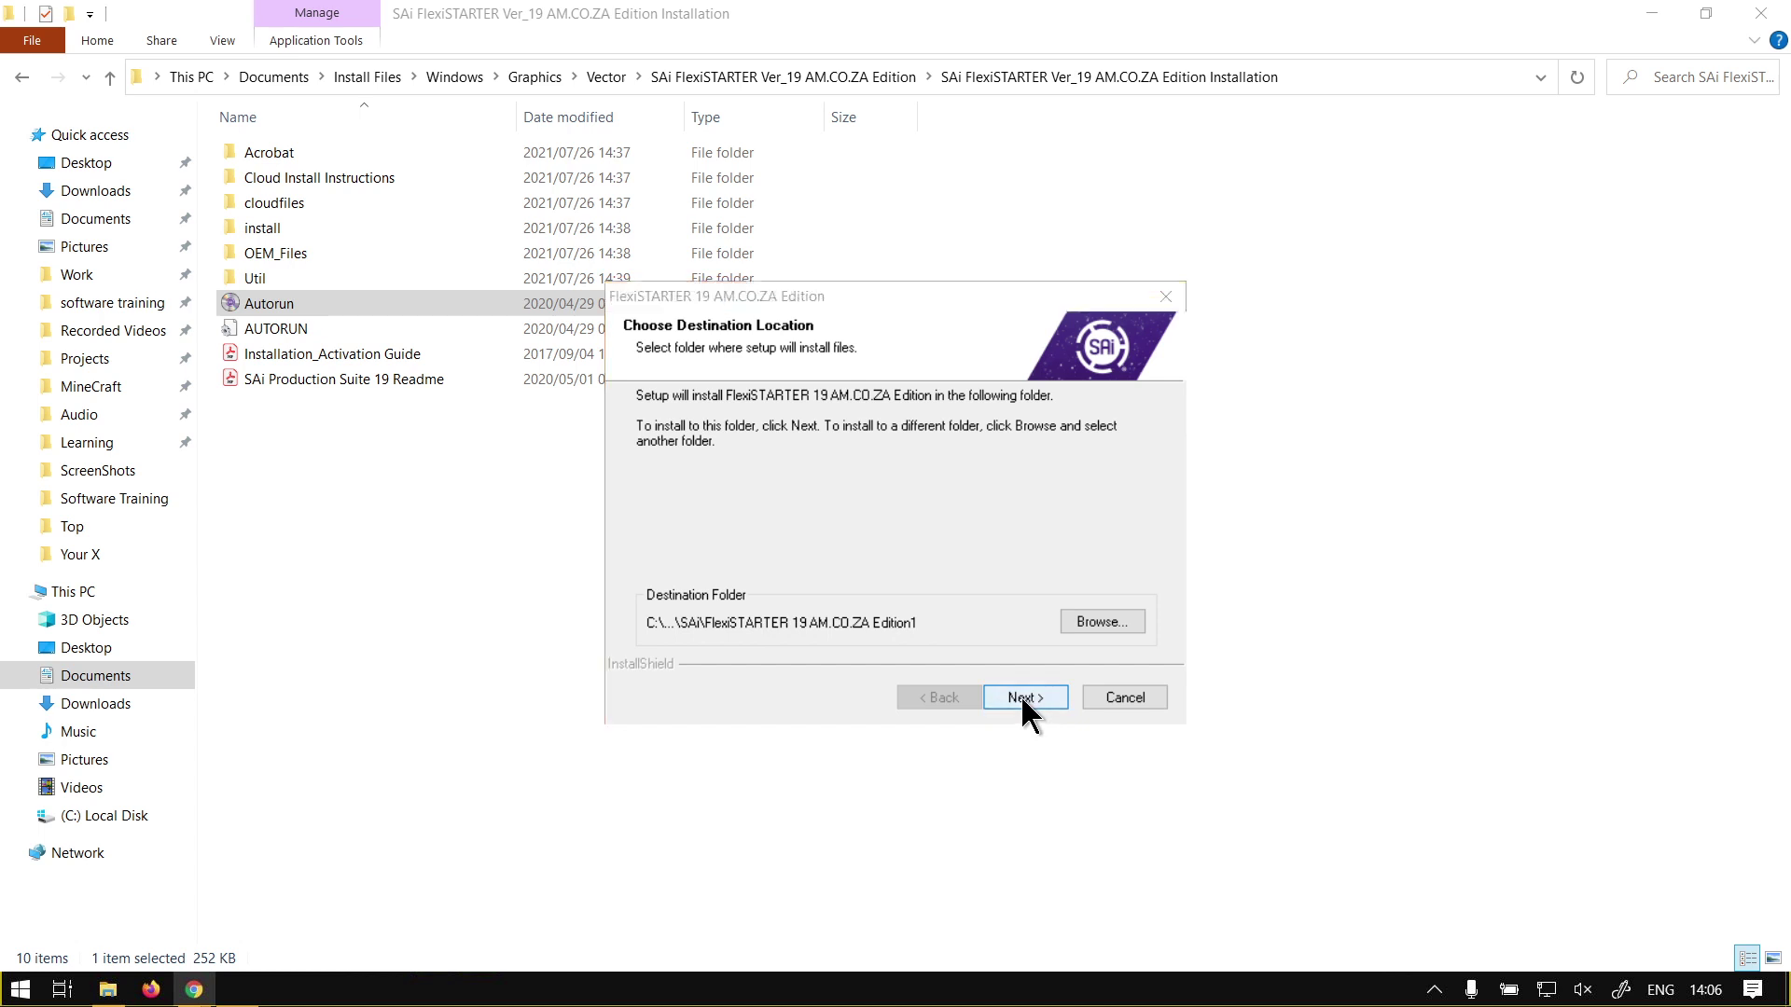
left_click(1020, 696)
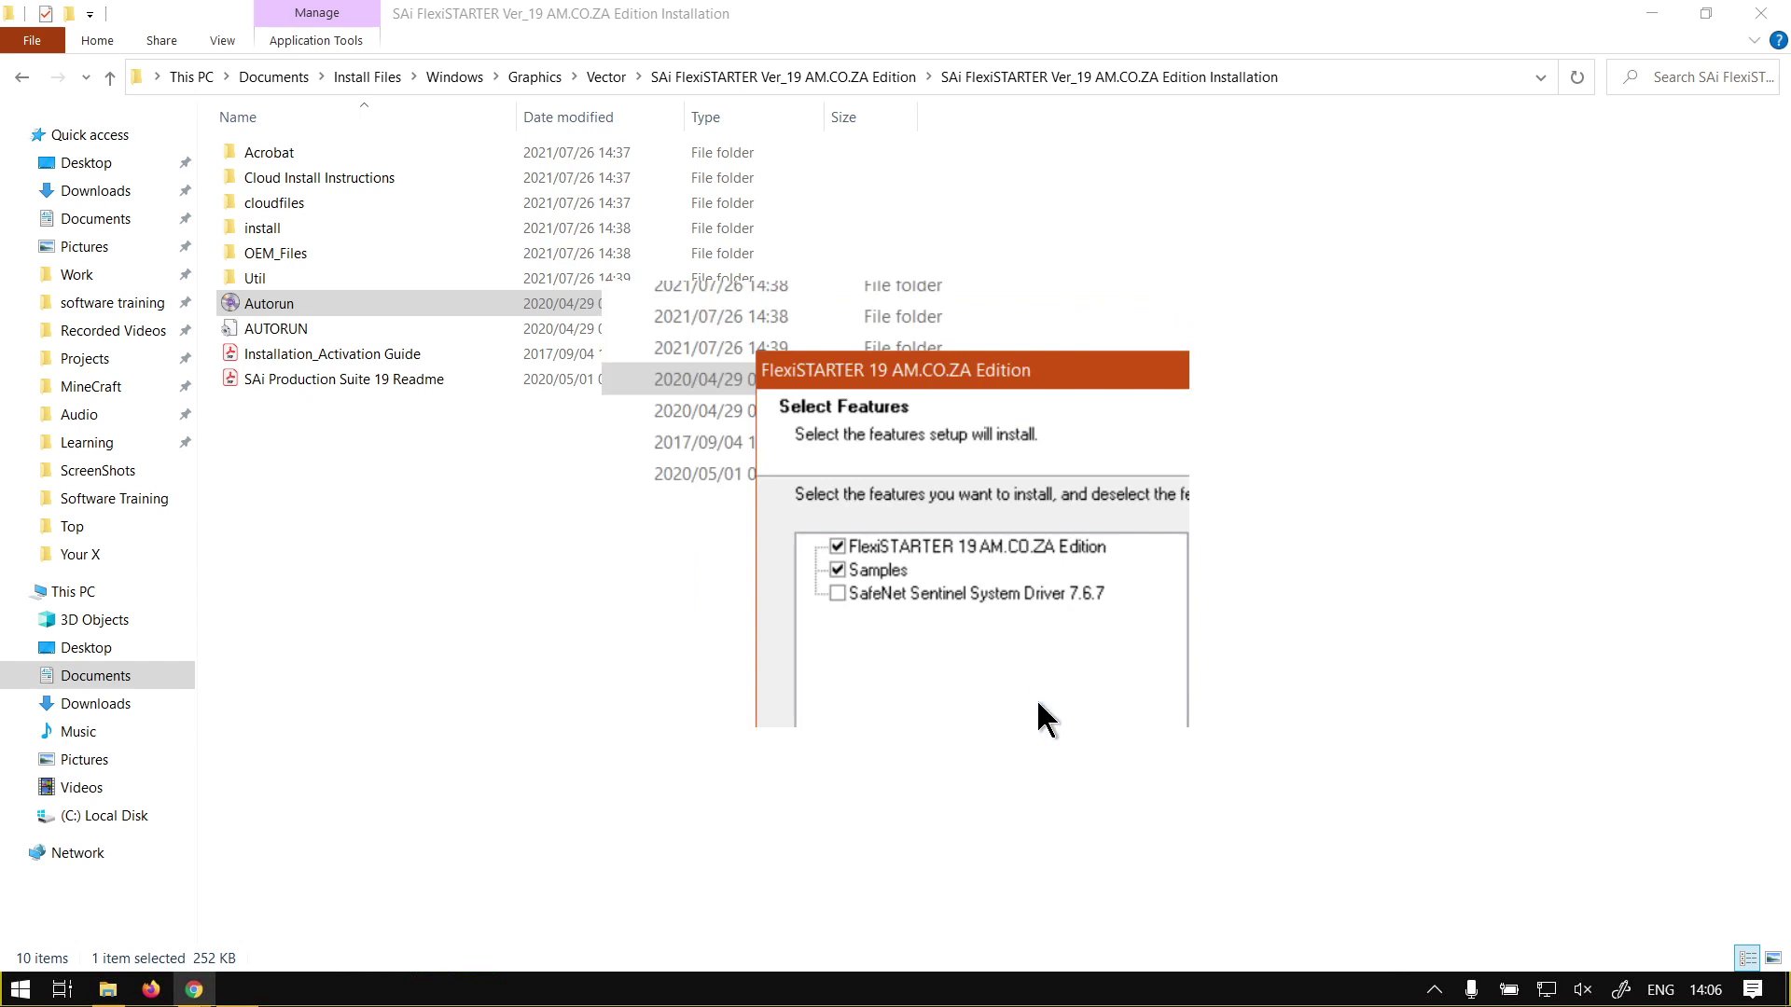
left_click(1037, 699)
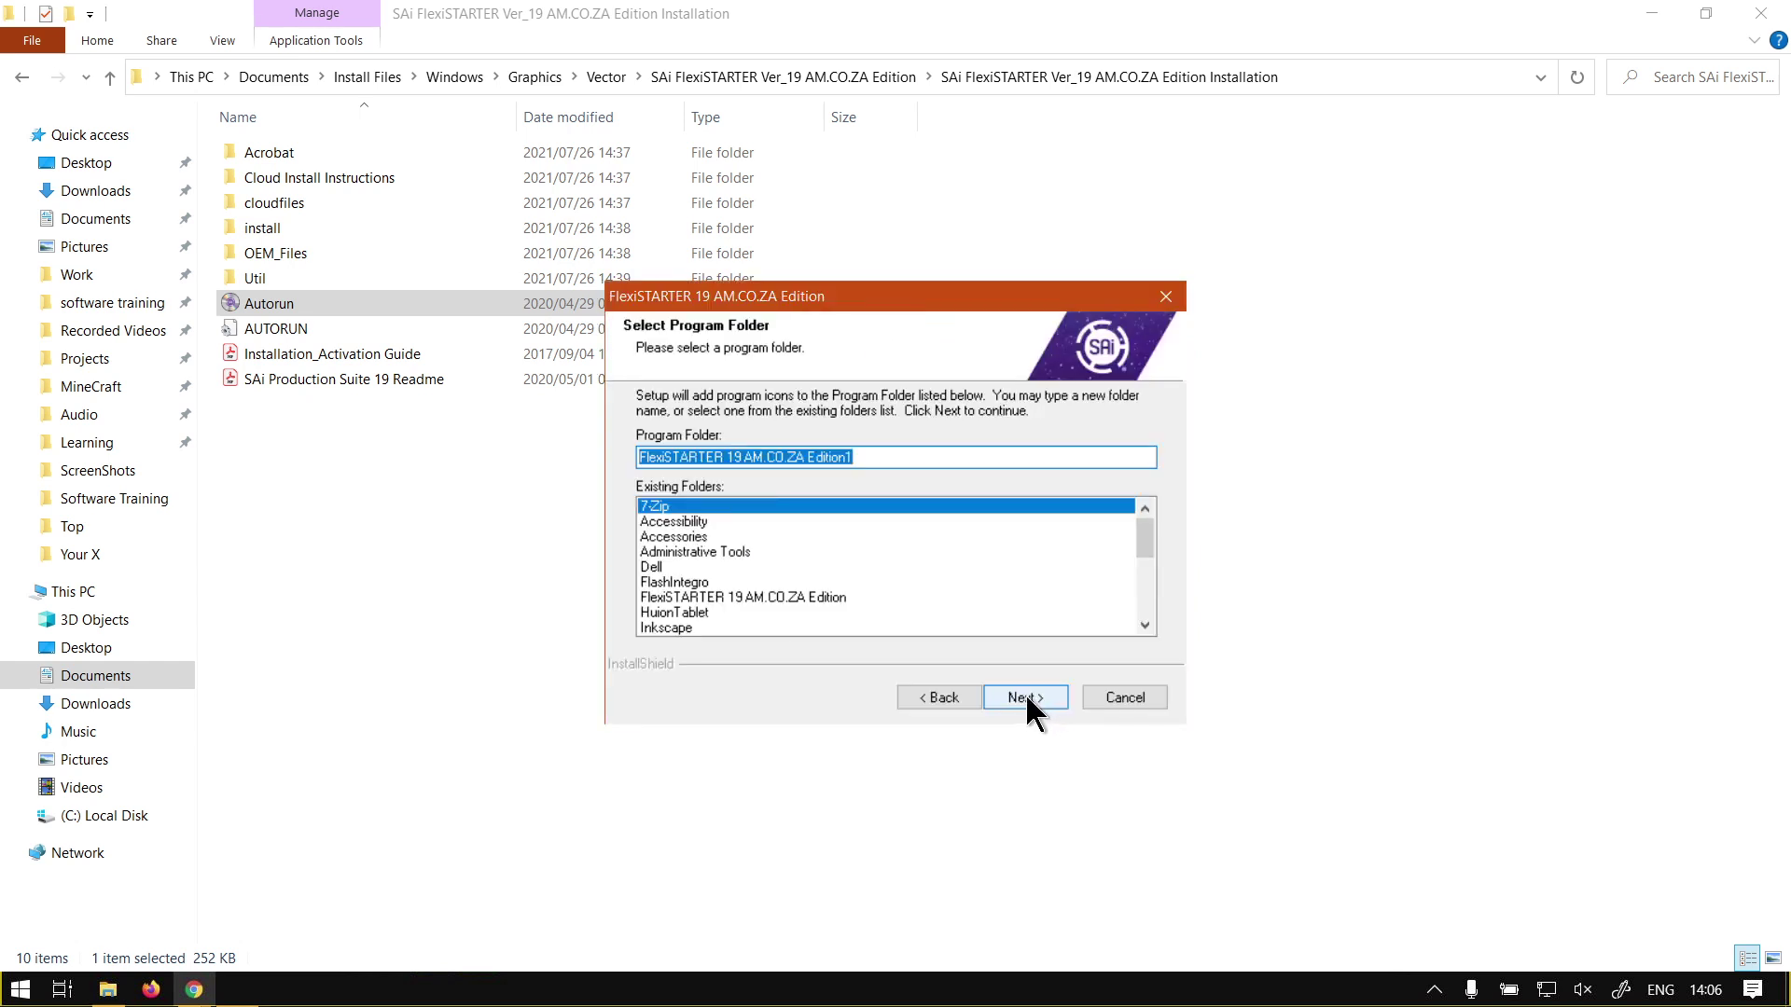
left_click(1026, 694)
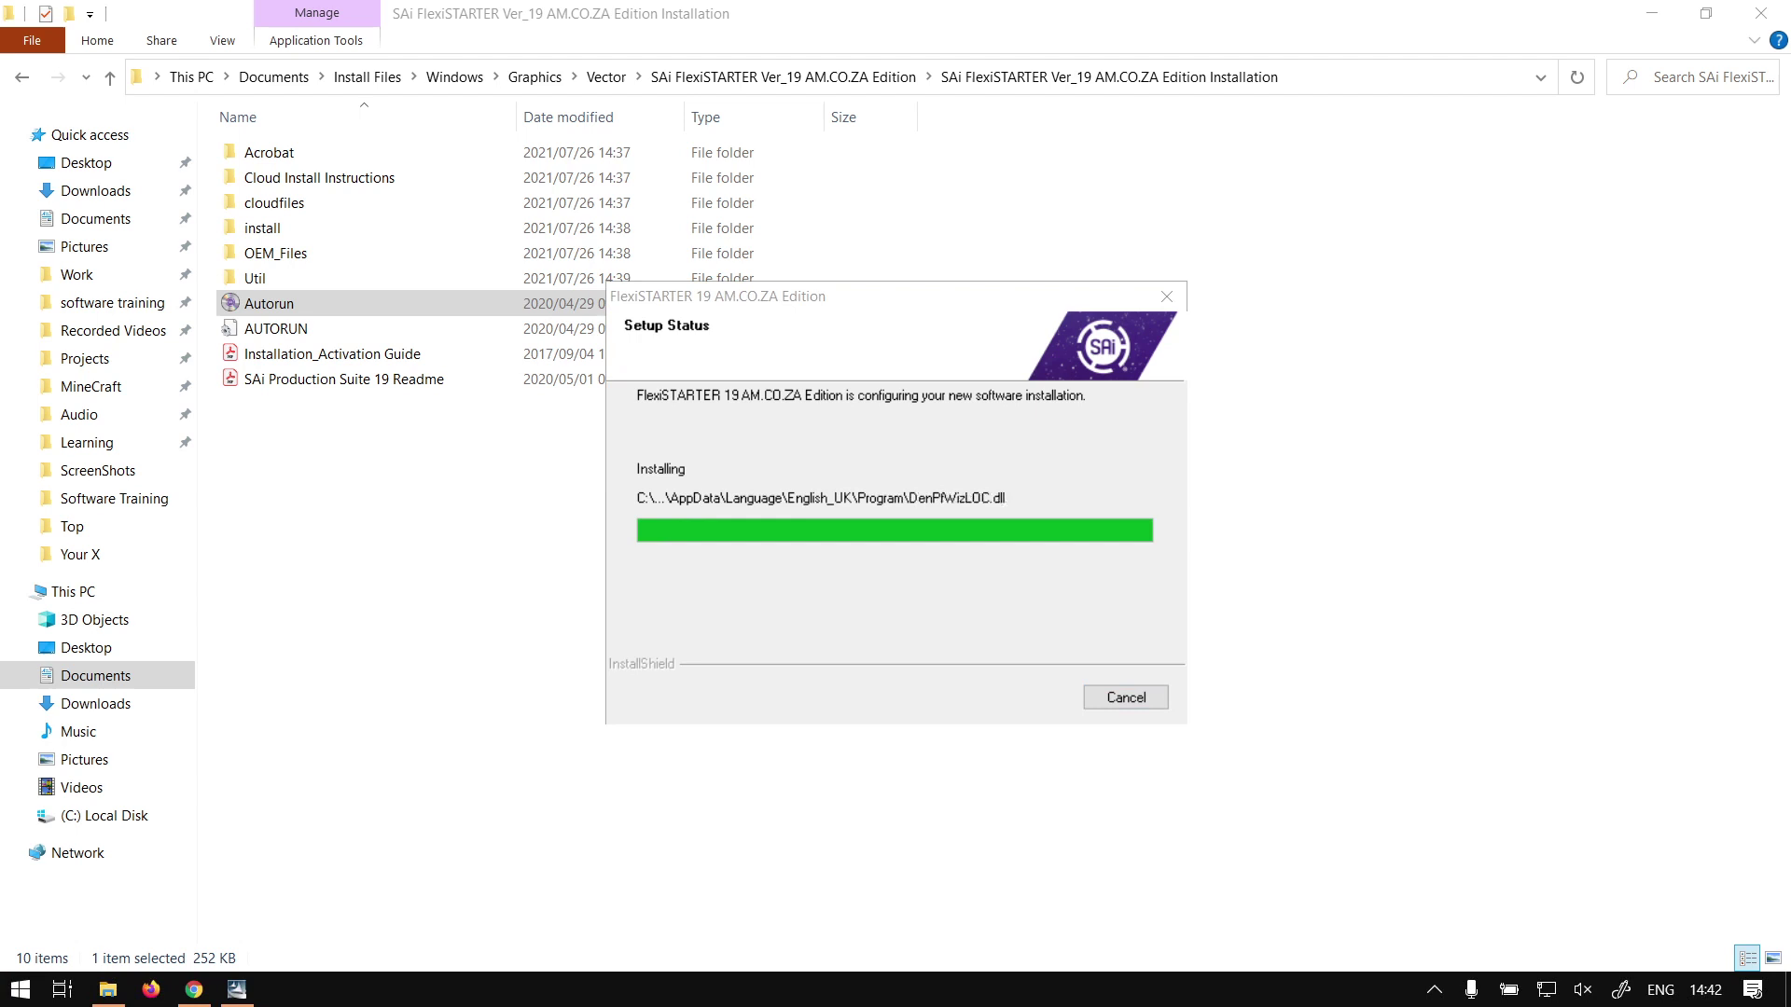
Bring the installer window forward while setup finishes configuring in the background.
left_click(903, 295)
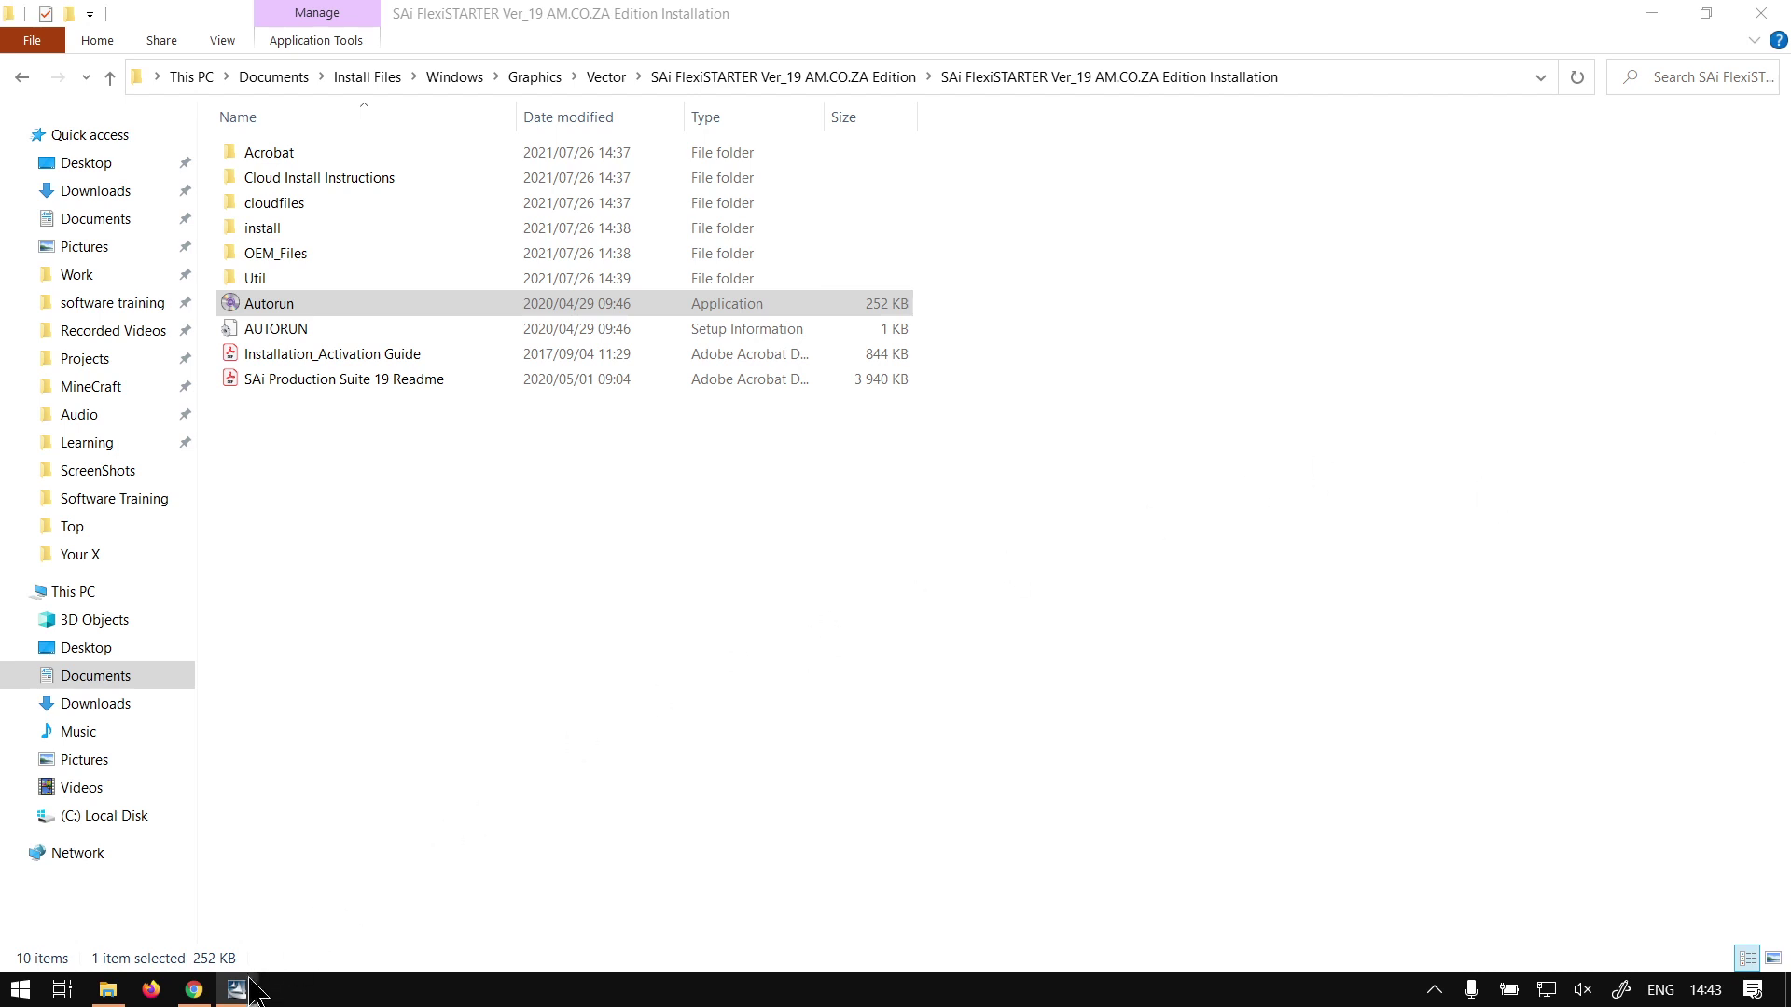
Paste the activation code into the Activation Code field and submit it for licensing.
mouse_move(237, 987)
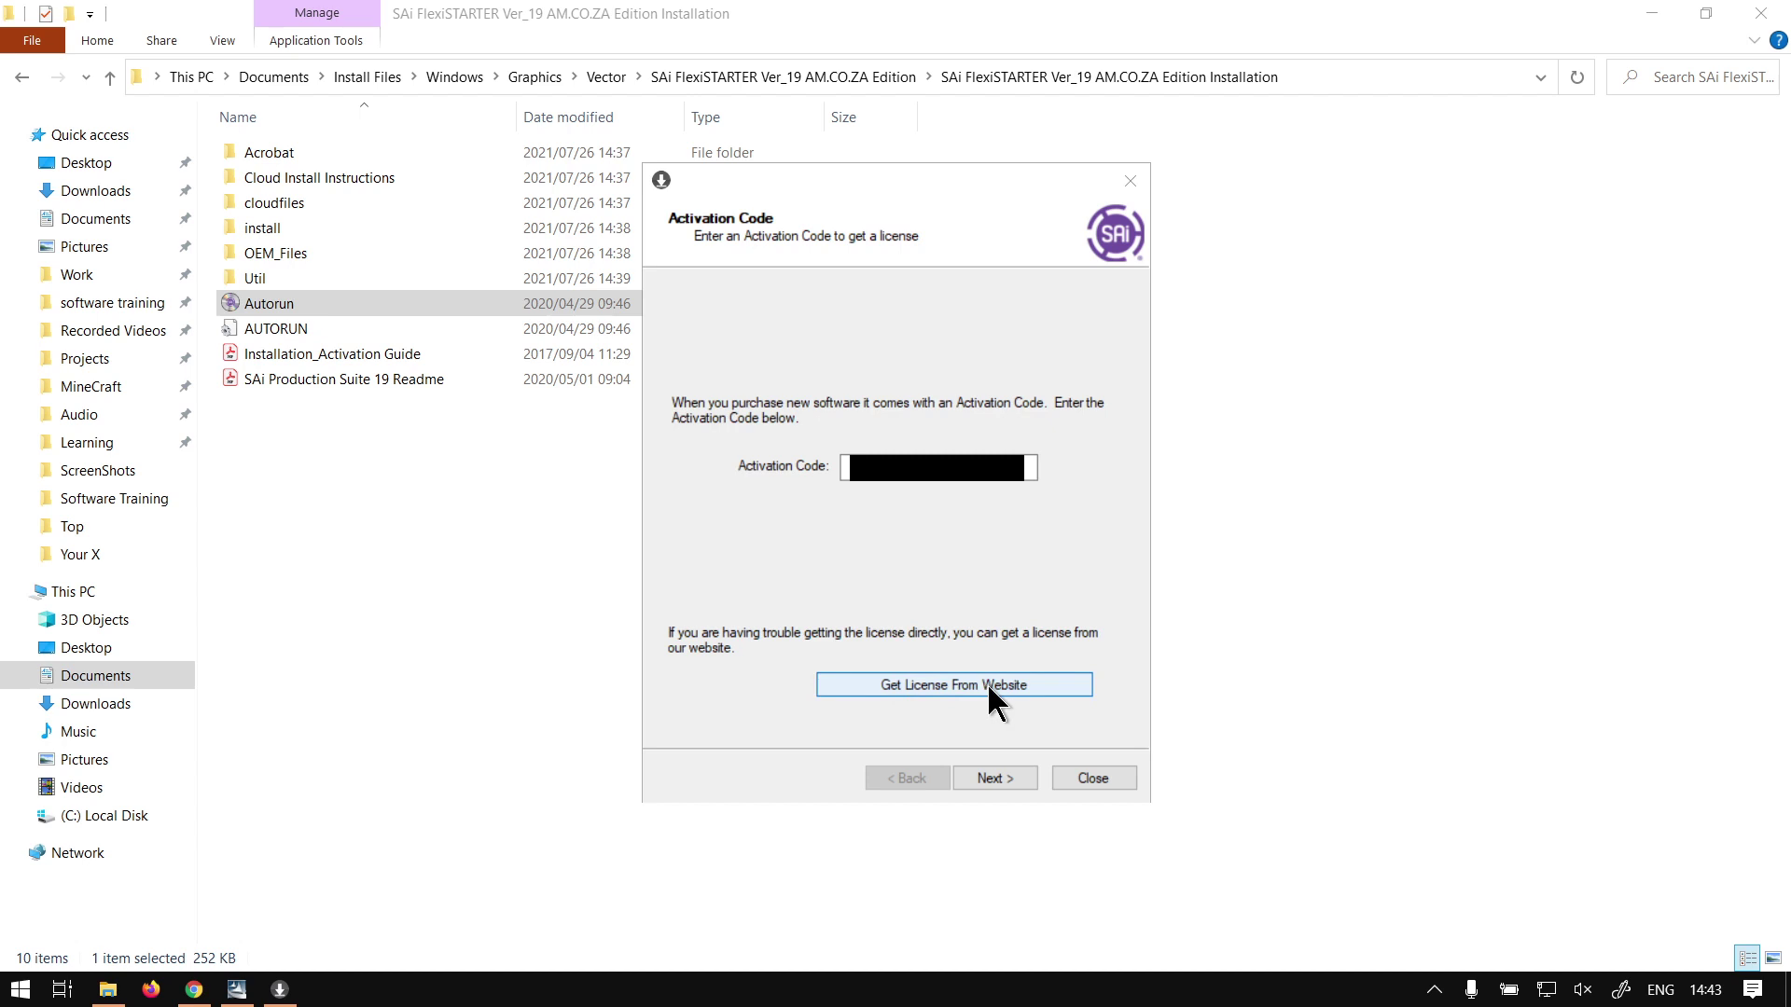
left_click(859, 454)
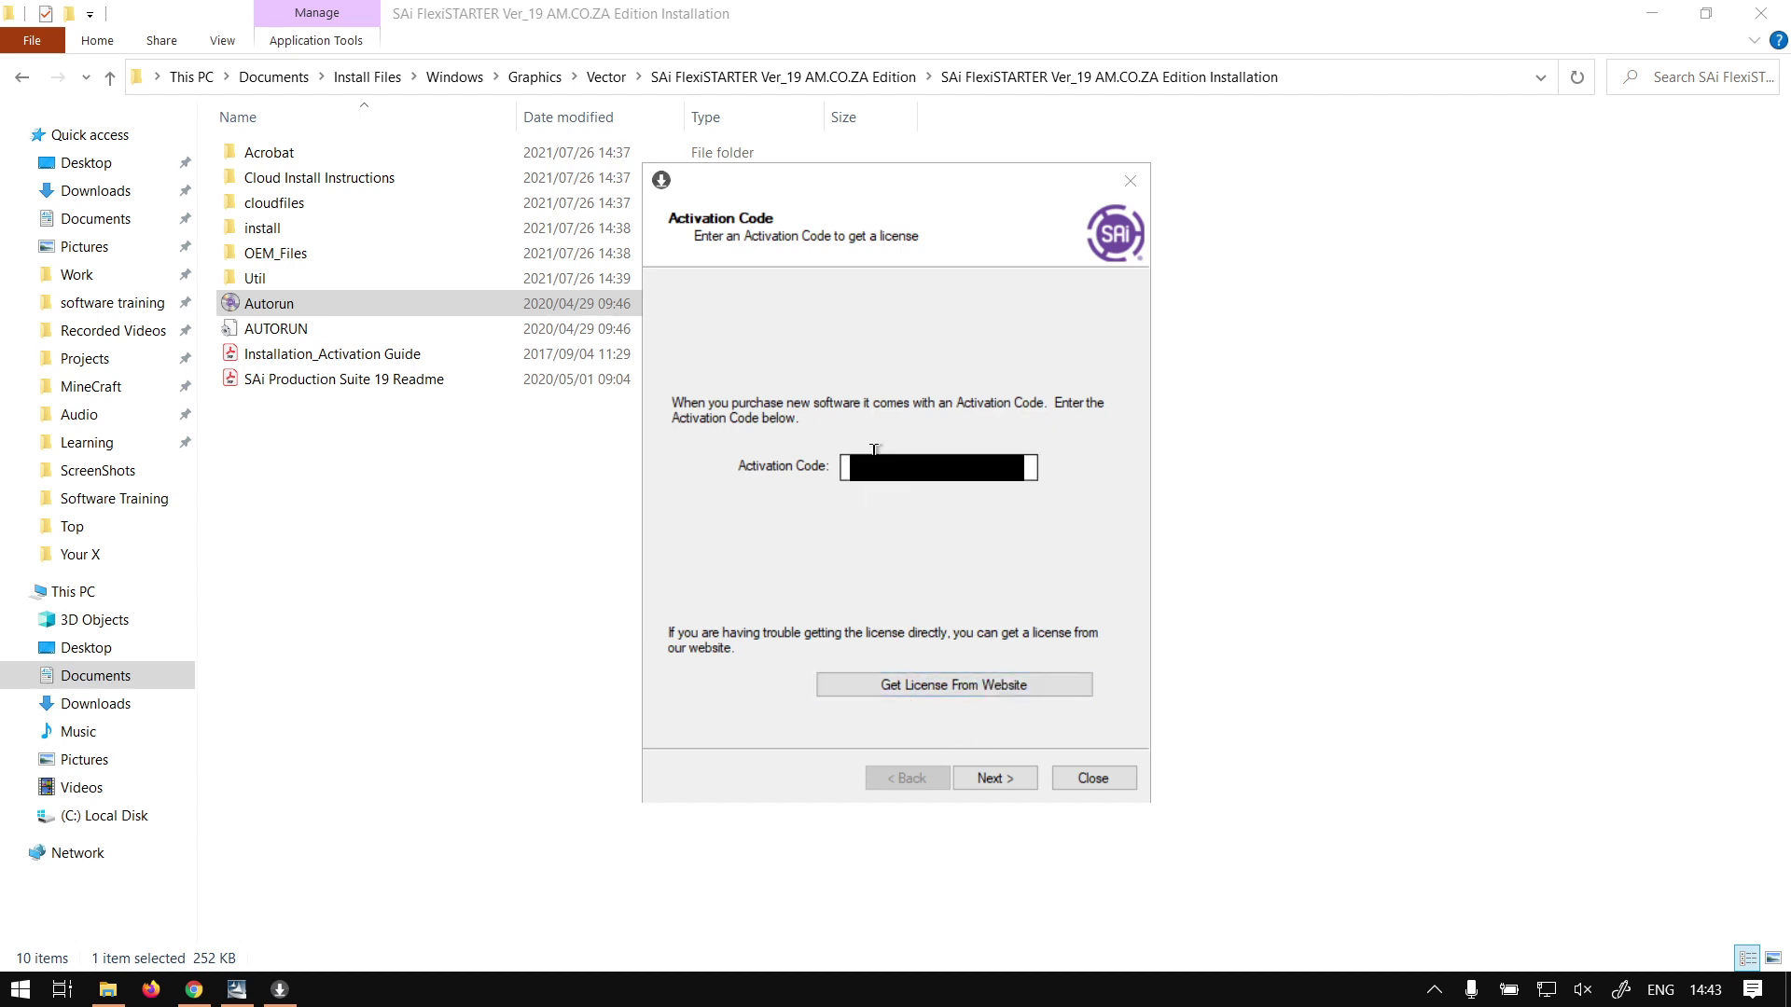
key("ctrl+v")
left_click(923, 403)
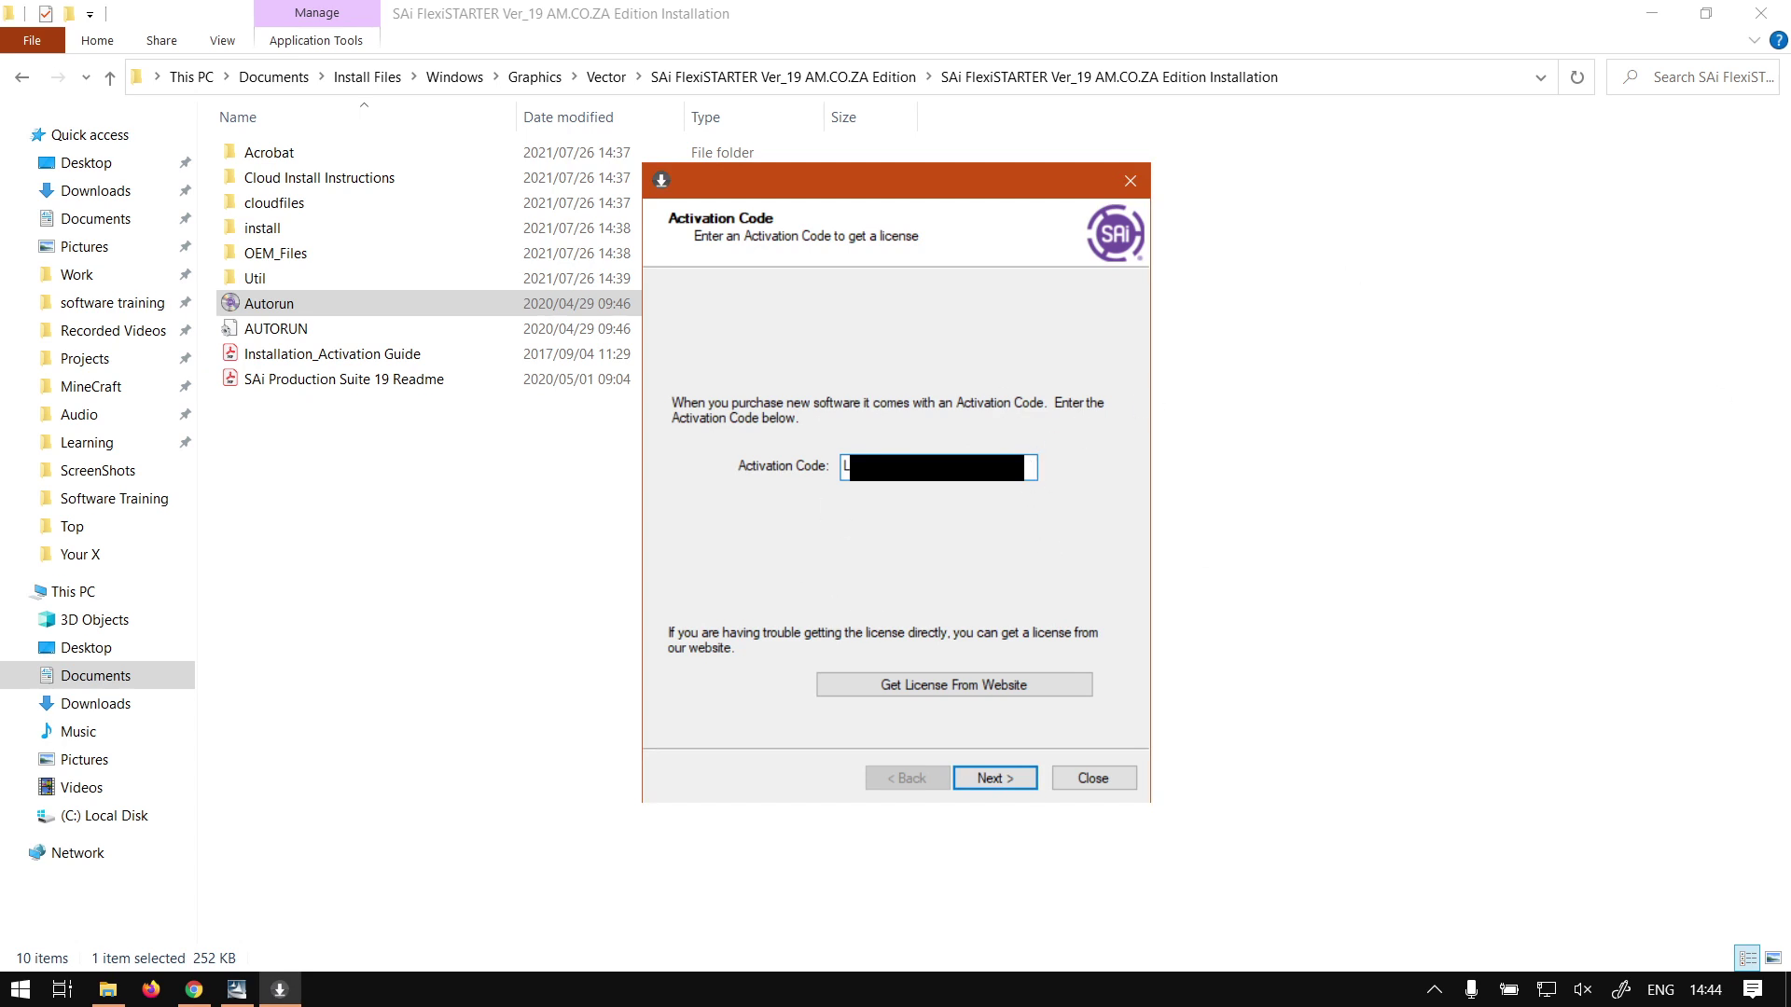
key("Return")
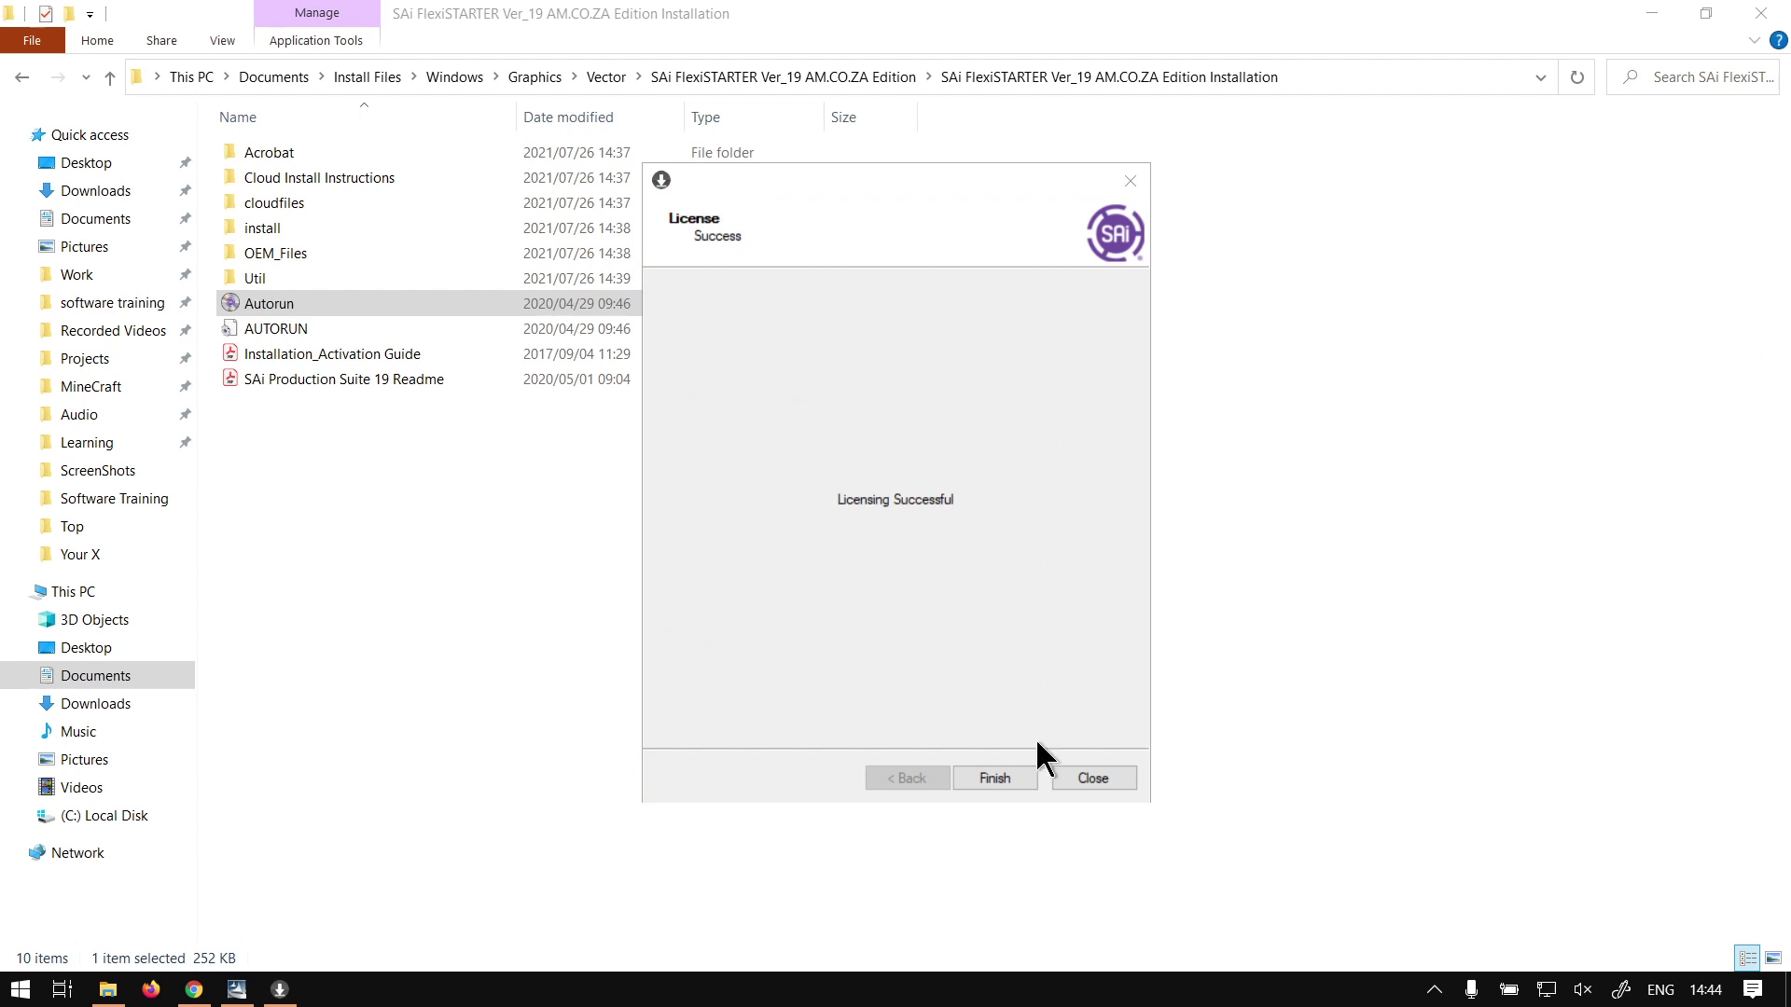
Close the licence dialog, keep previous preferences, and finish the InstallShield Wizard.
left_click(1021, 761)
left_click(996, 780)
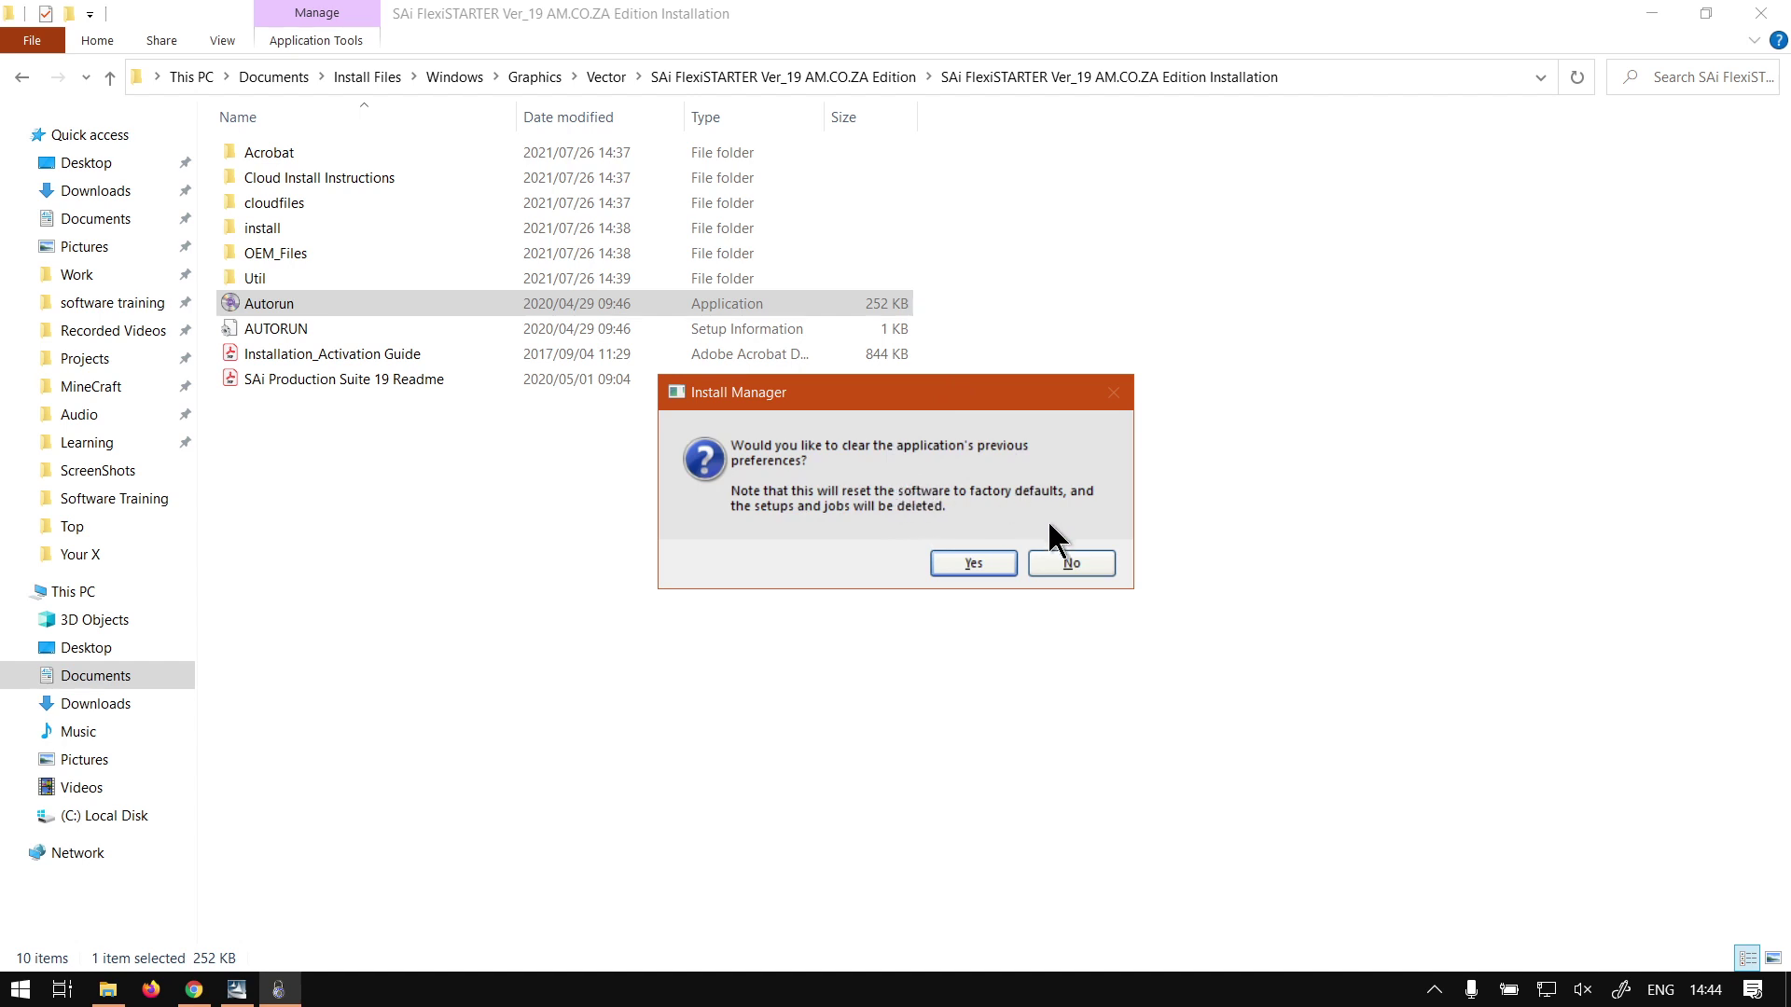
left_click(1065, 563)
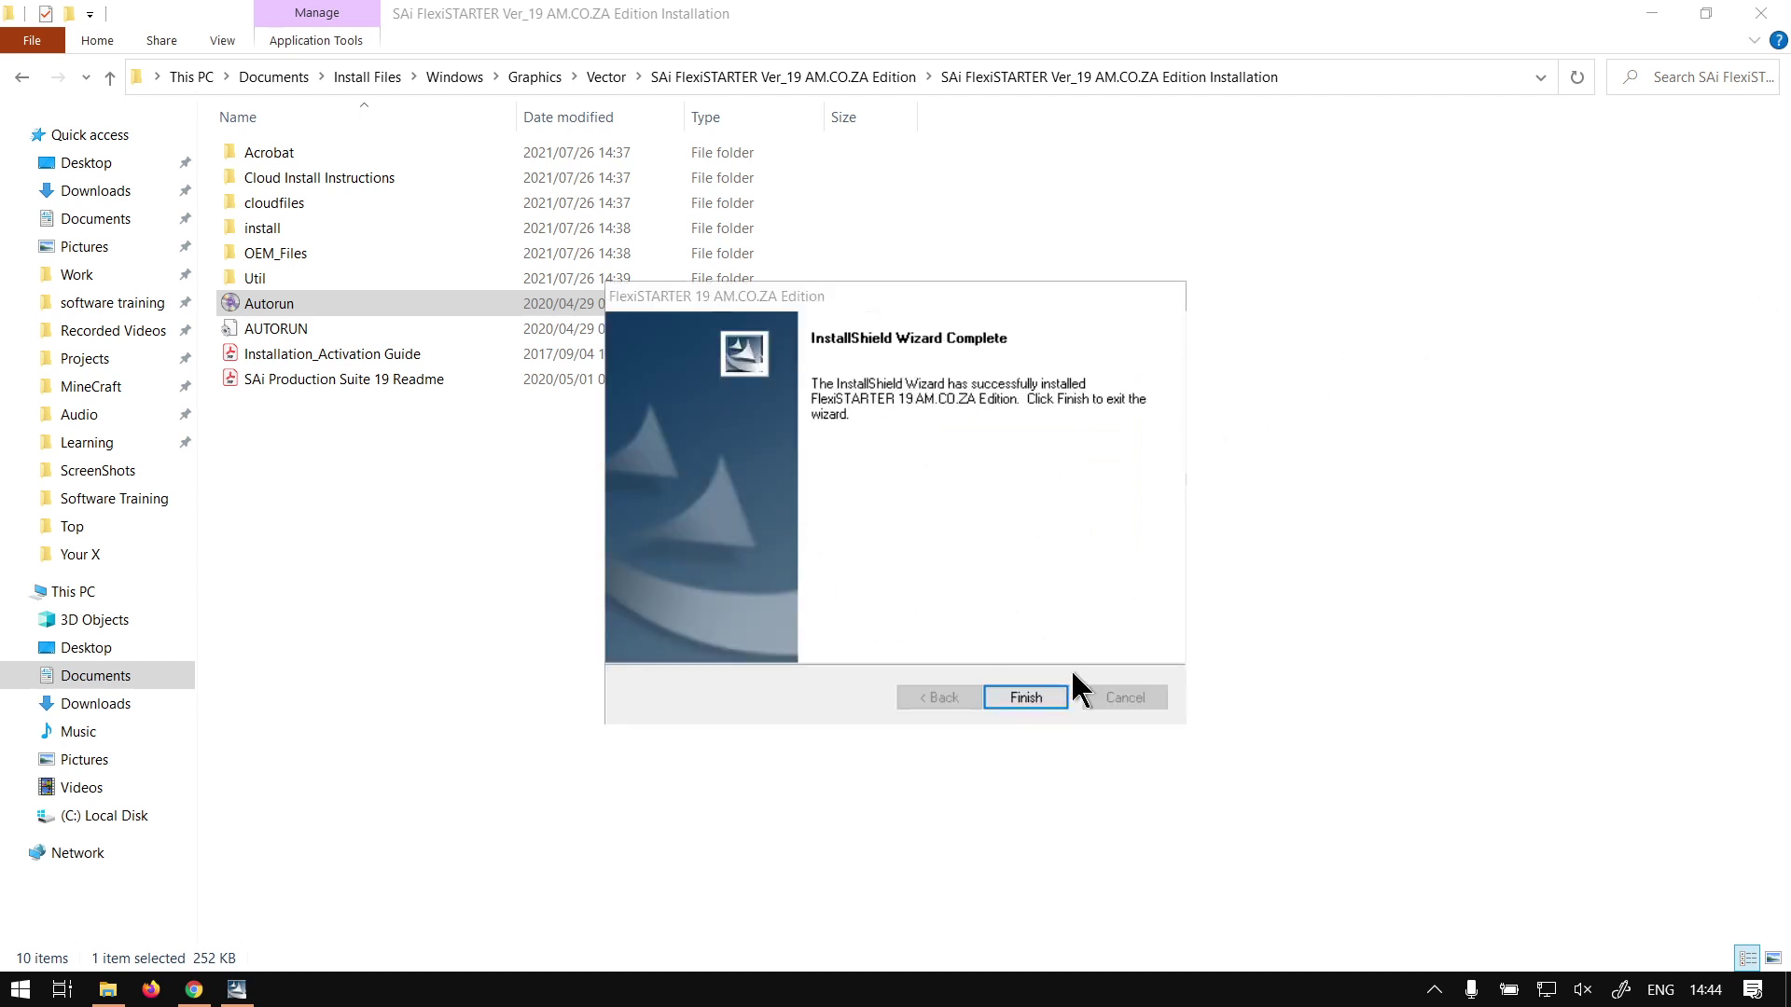
left_click(1026, 698)
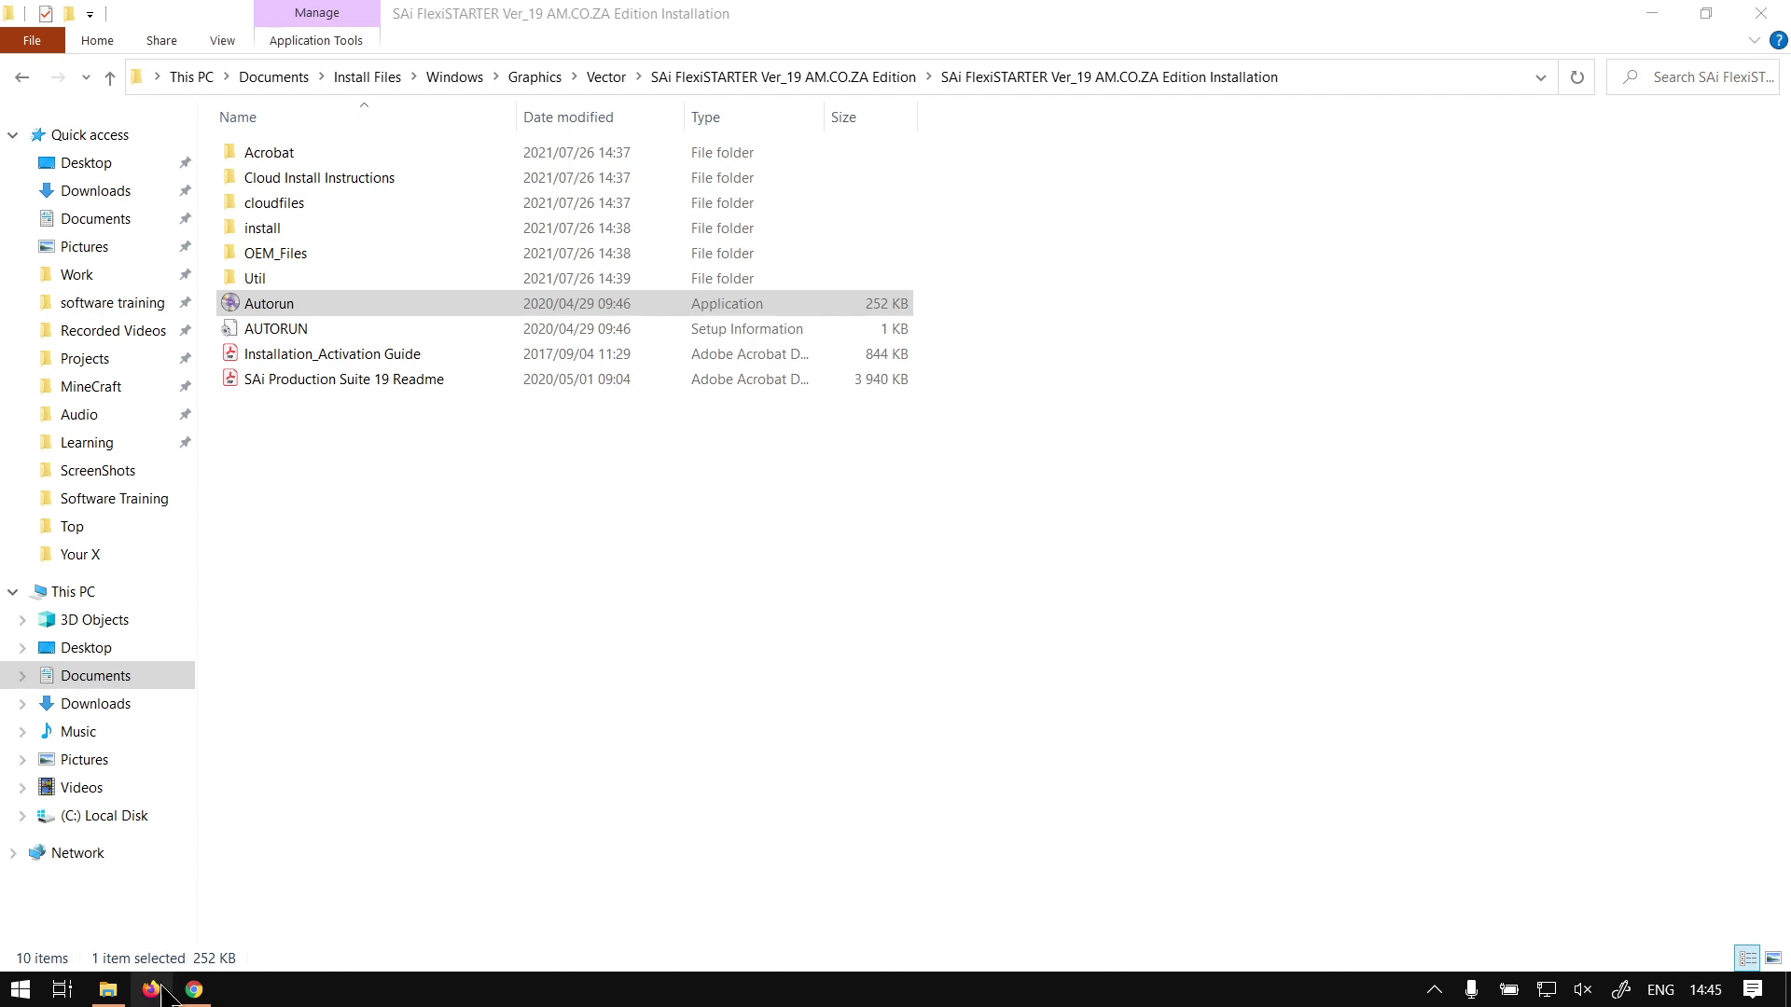
Switch to the softwaretraining.co.za page in Chrome and focus its Search box.
left_click(195, 990)
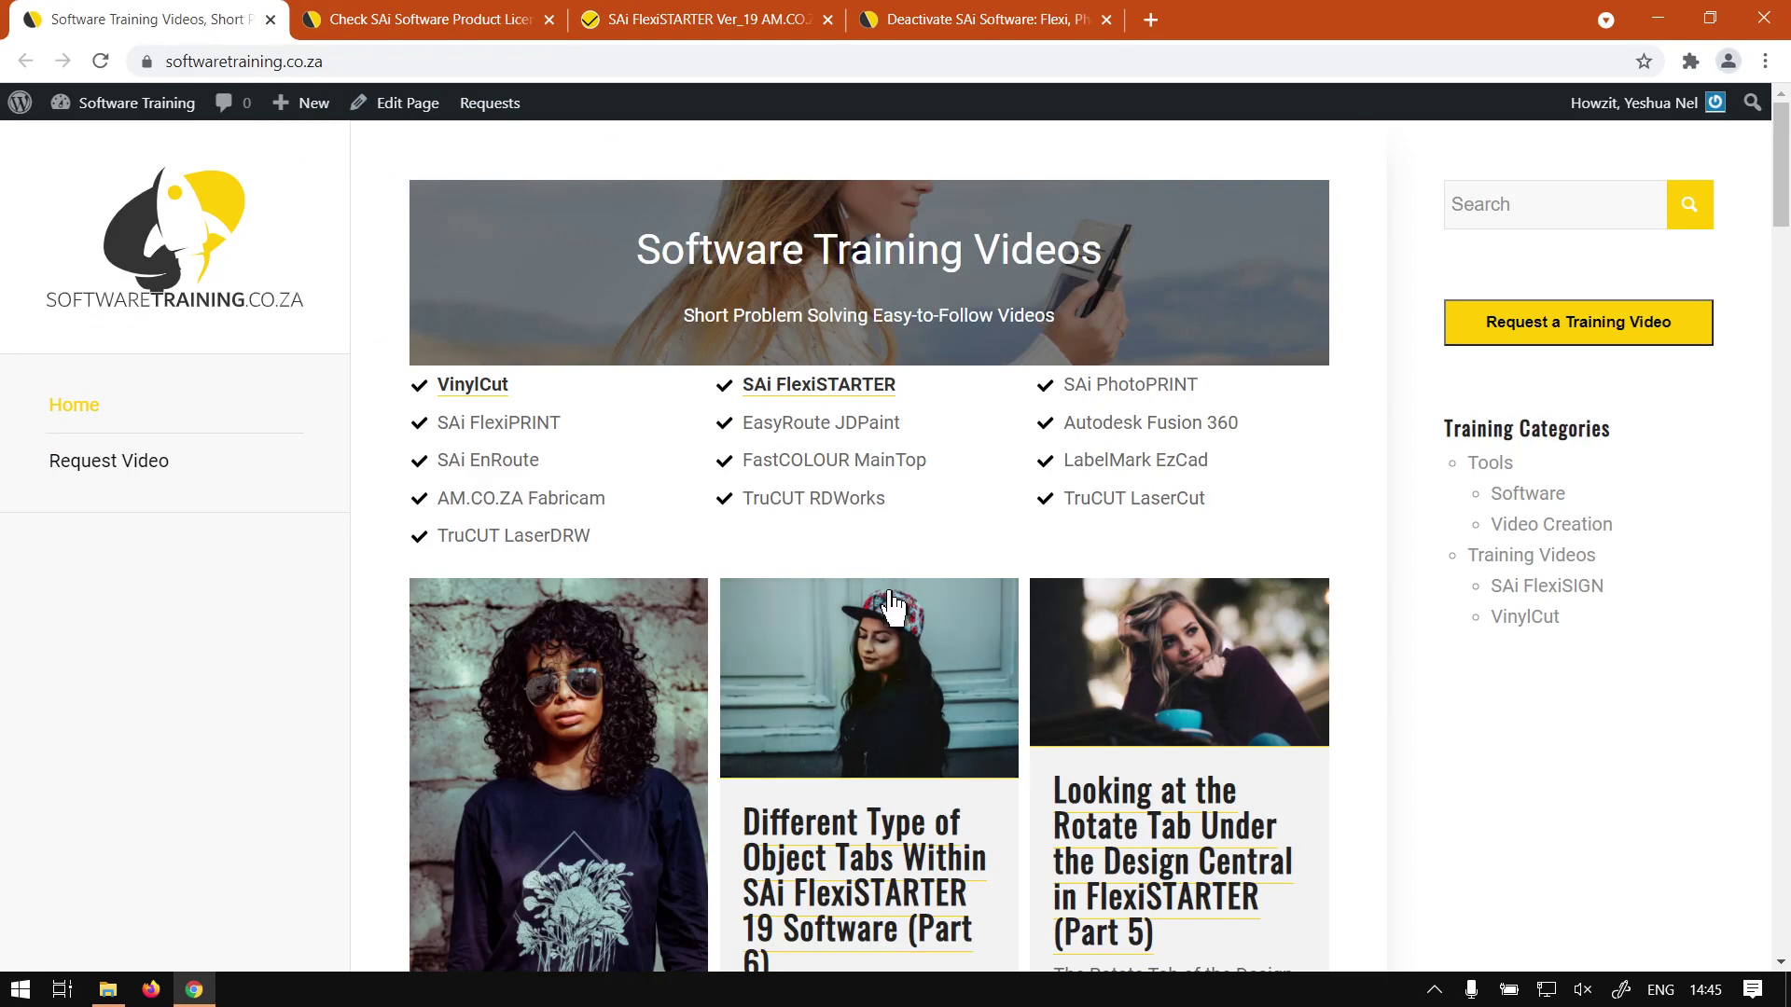
left_click(1556, 199)
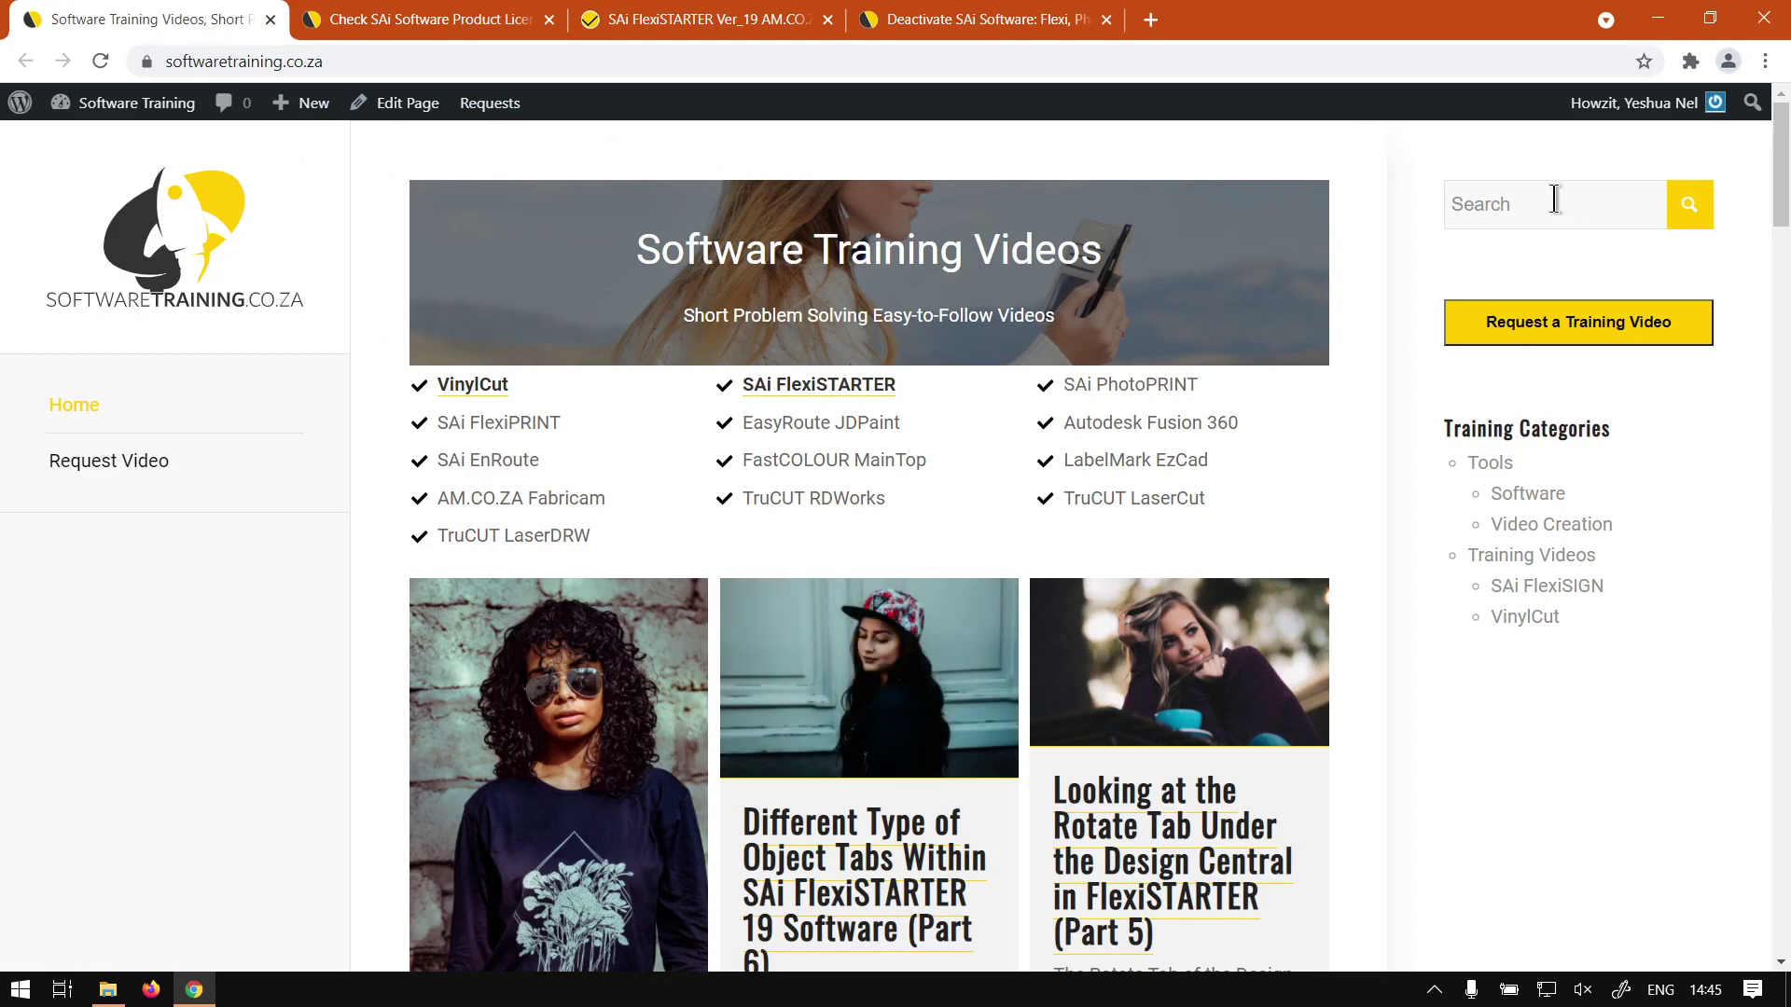